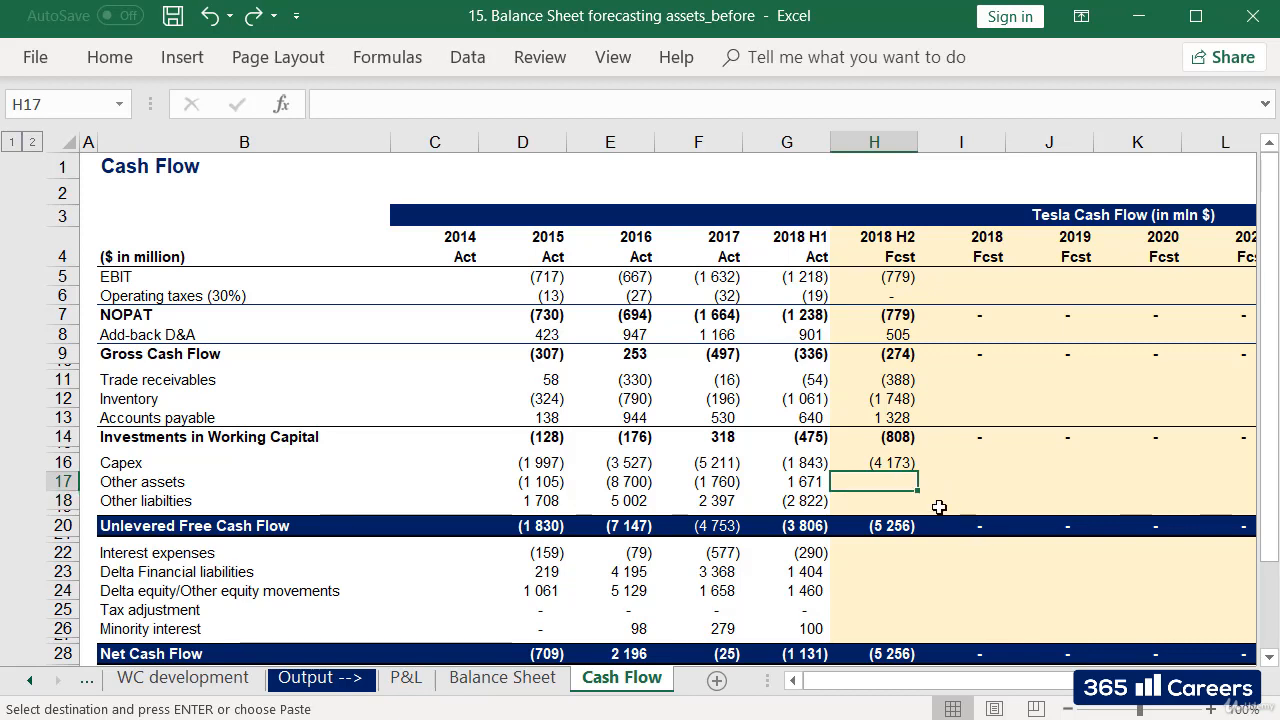
- Switch from the Cash Flow sheet to the Balance Sheet and examine the forecasting rules in the Assumption column
click(908, 498)
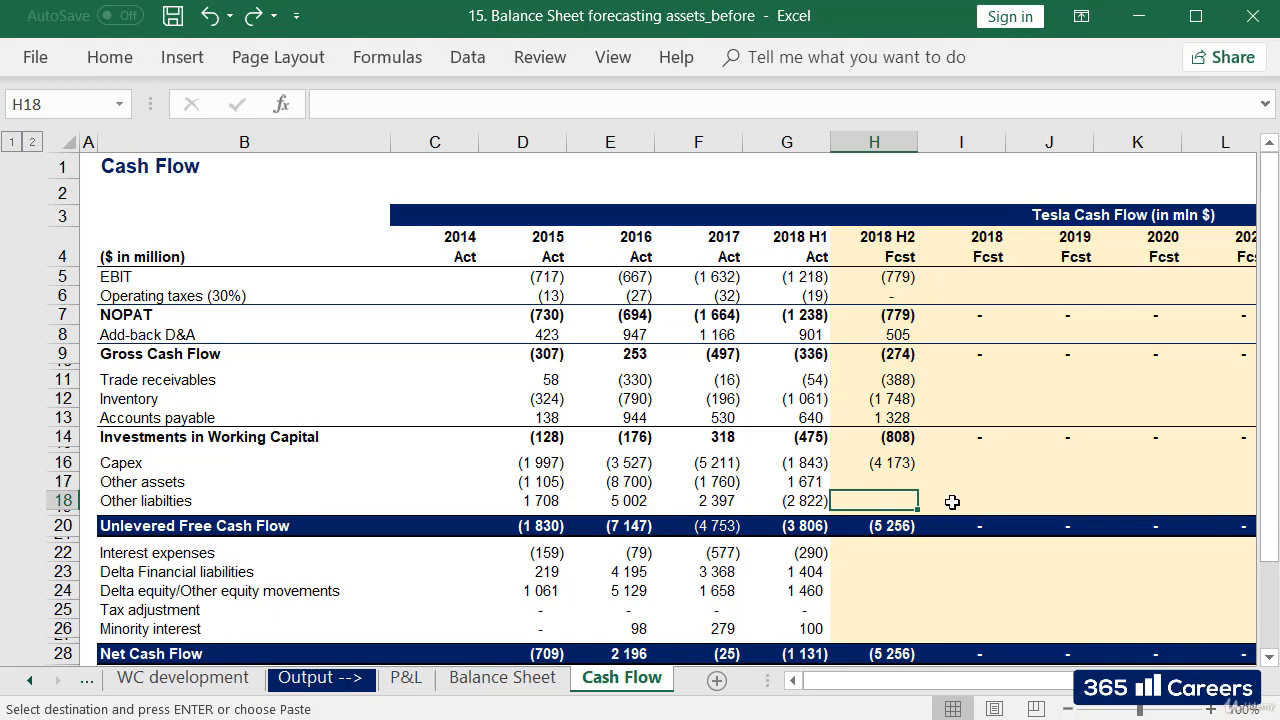
click(524, 684)
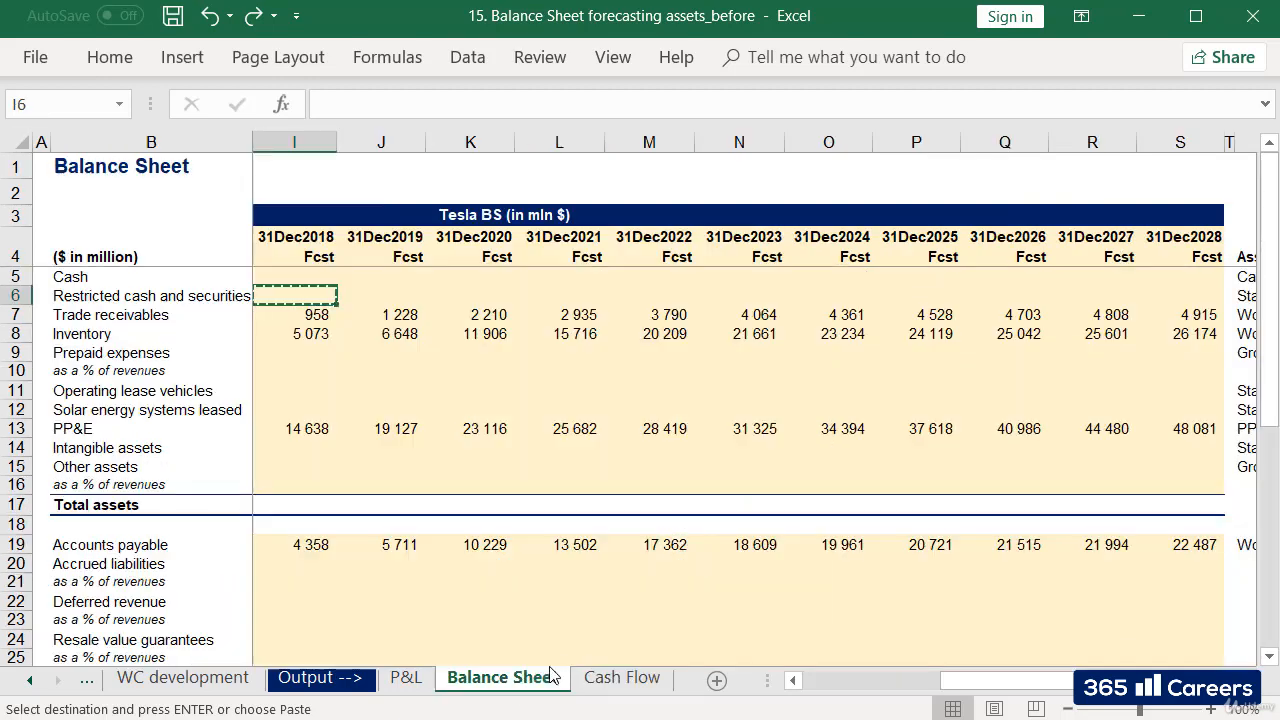
key(Escape)
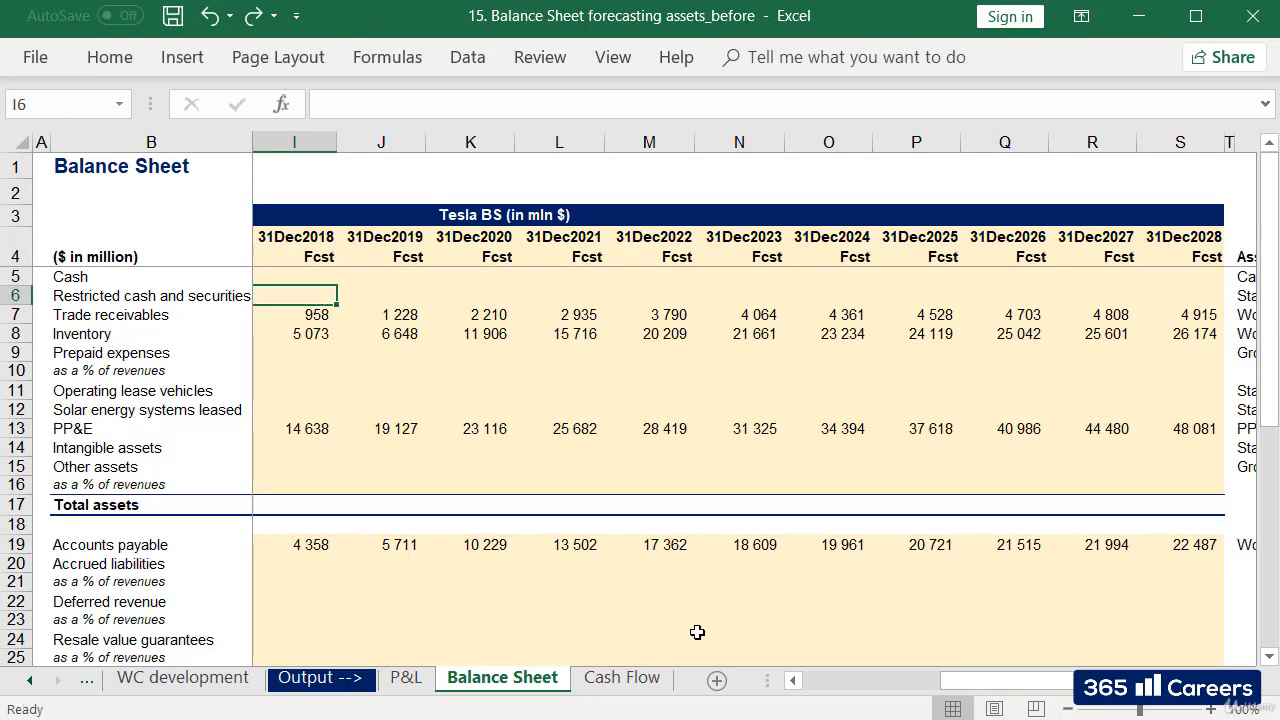
drag(1012, 680, 1033, 673)
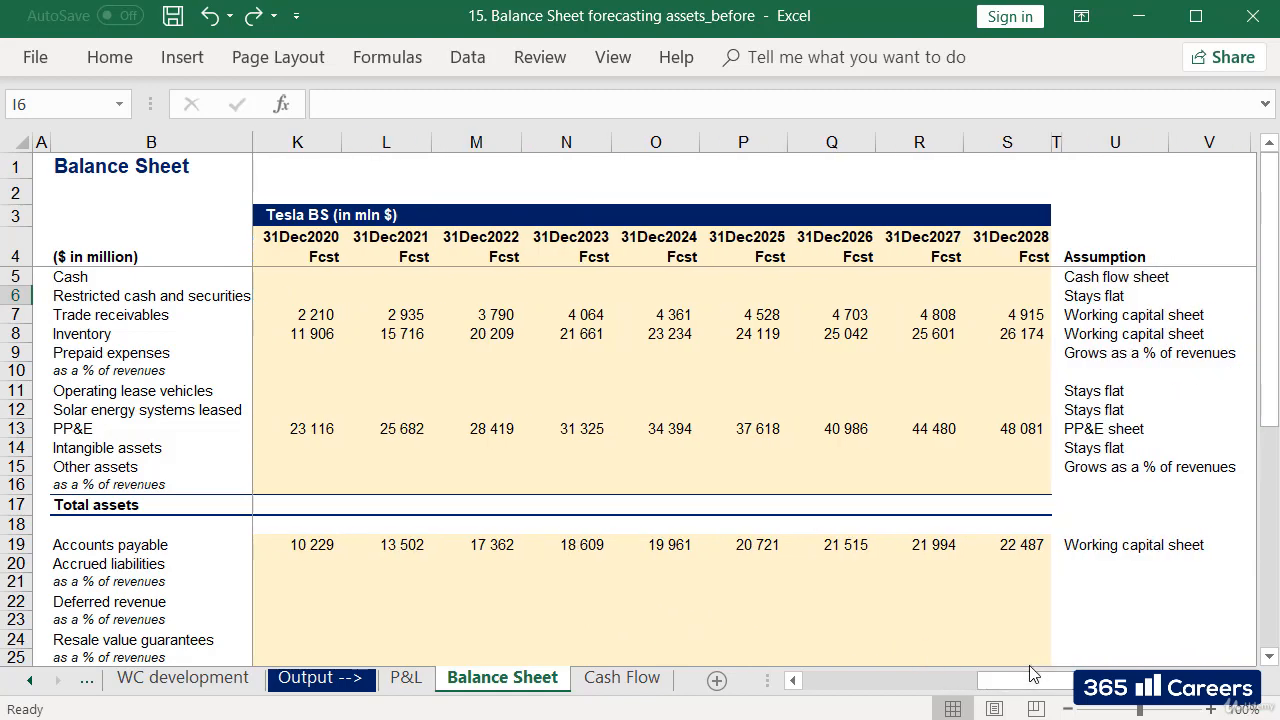
click(1082, 258)
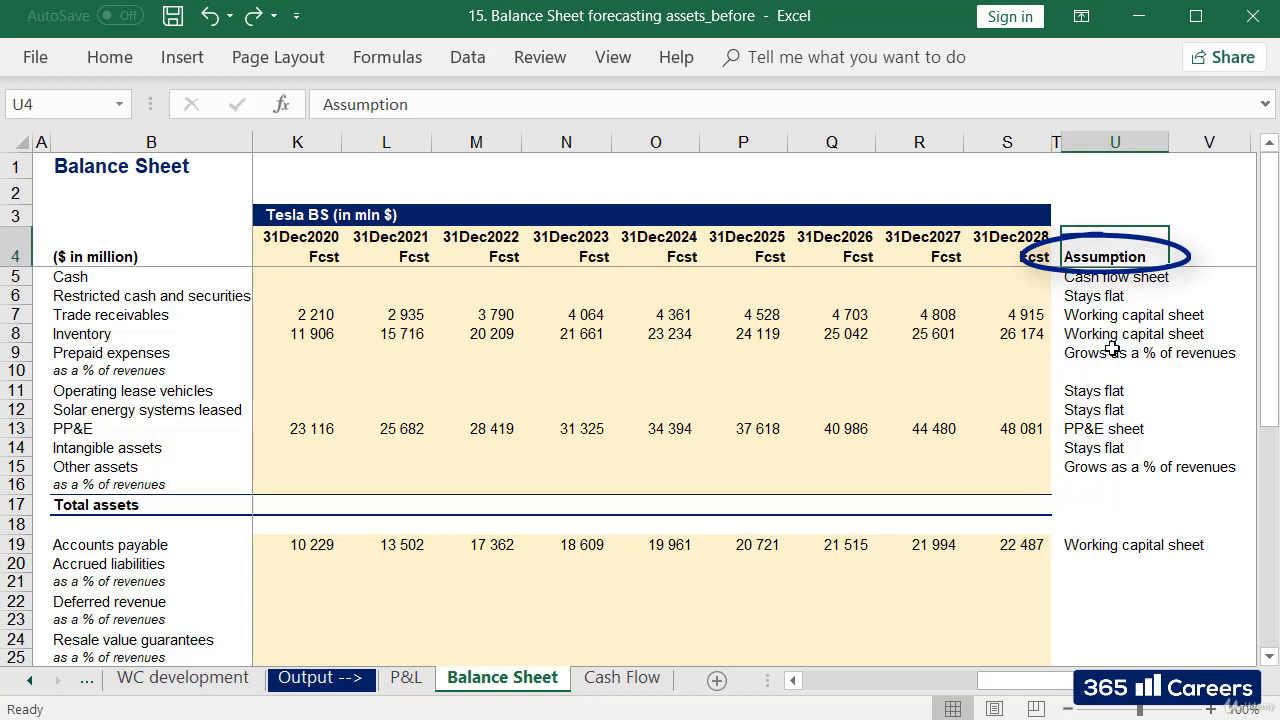
click(1097, 300)
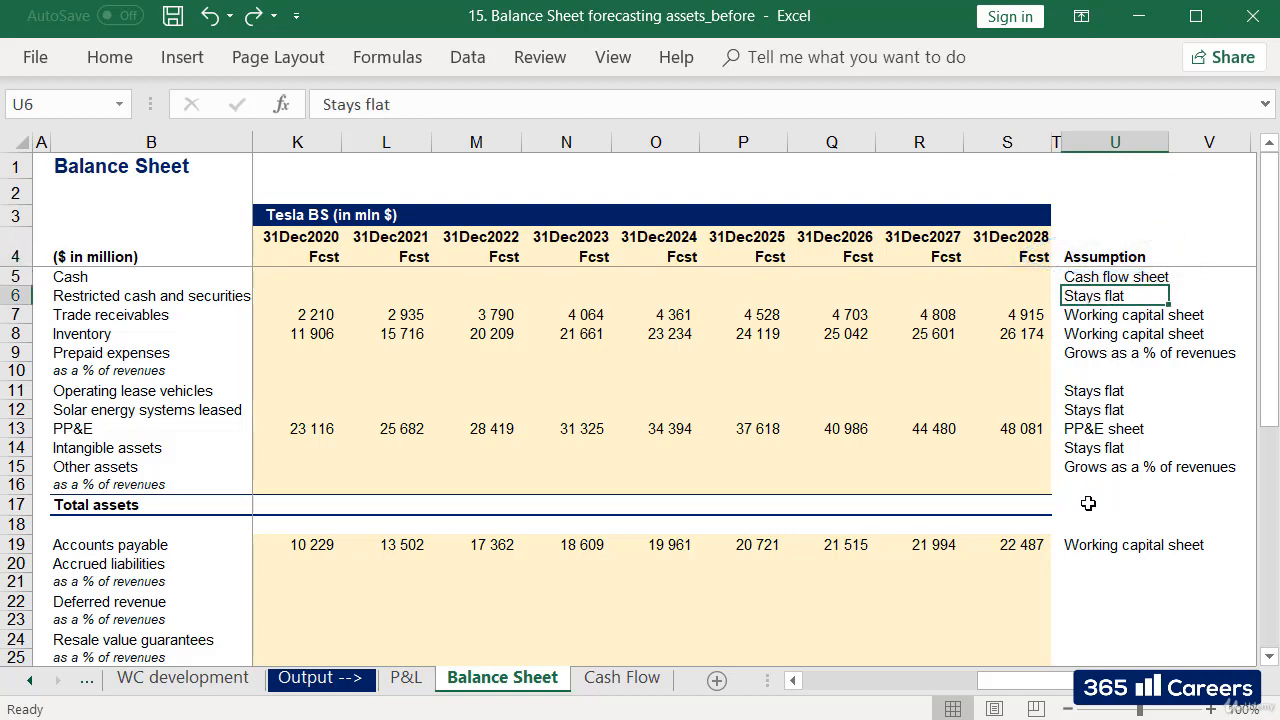
- Set the 31Dec2018 forecast of Restricted cash and securities in I6 to the 30Jun2018 actual with the absolute reference =$G$6
drag(1055, 685, 866, 693)
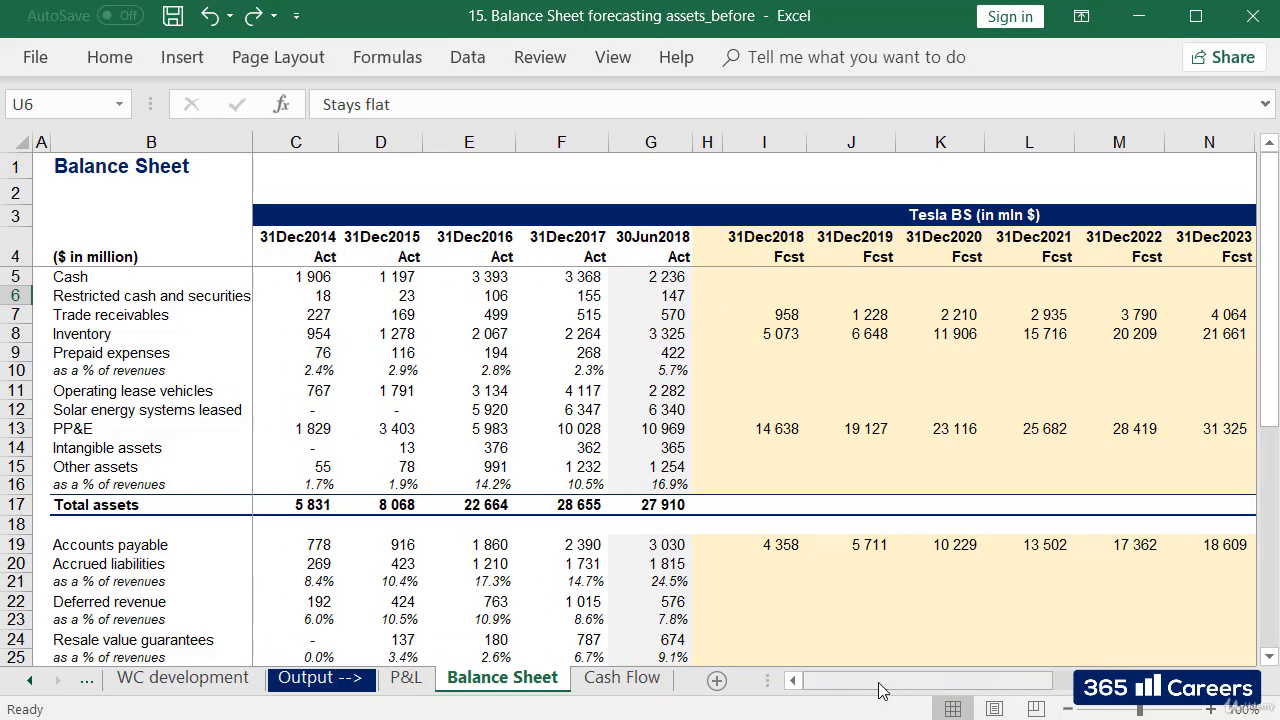
click(770, 297)
text(=)
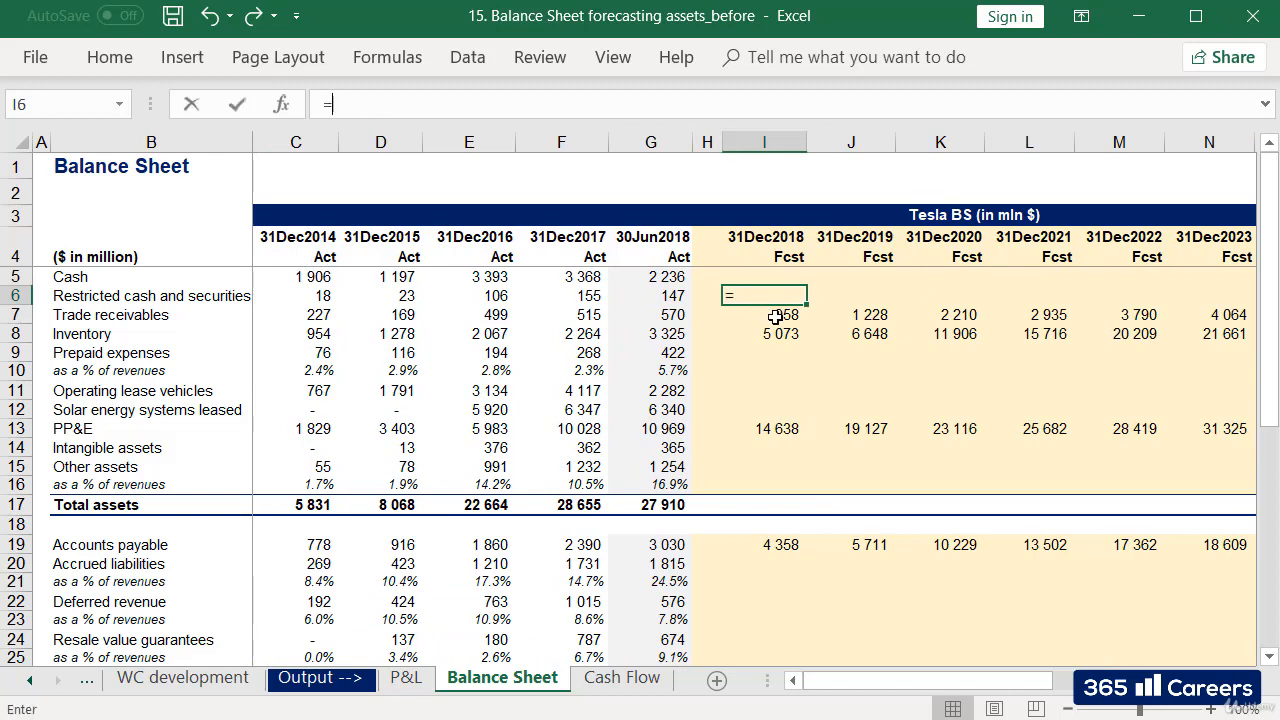
click(668, 298)
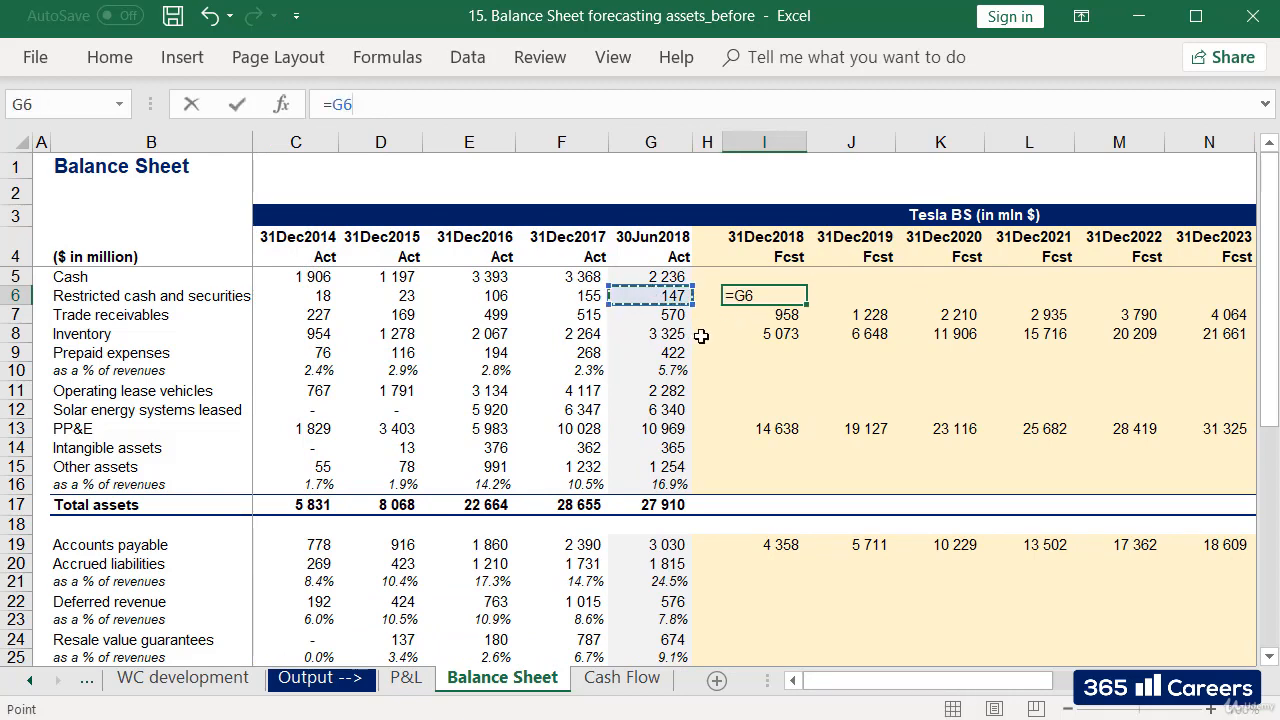
key(F4)
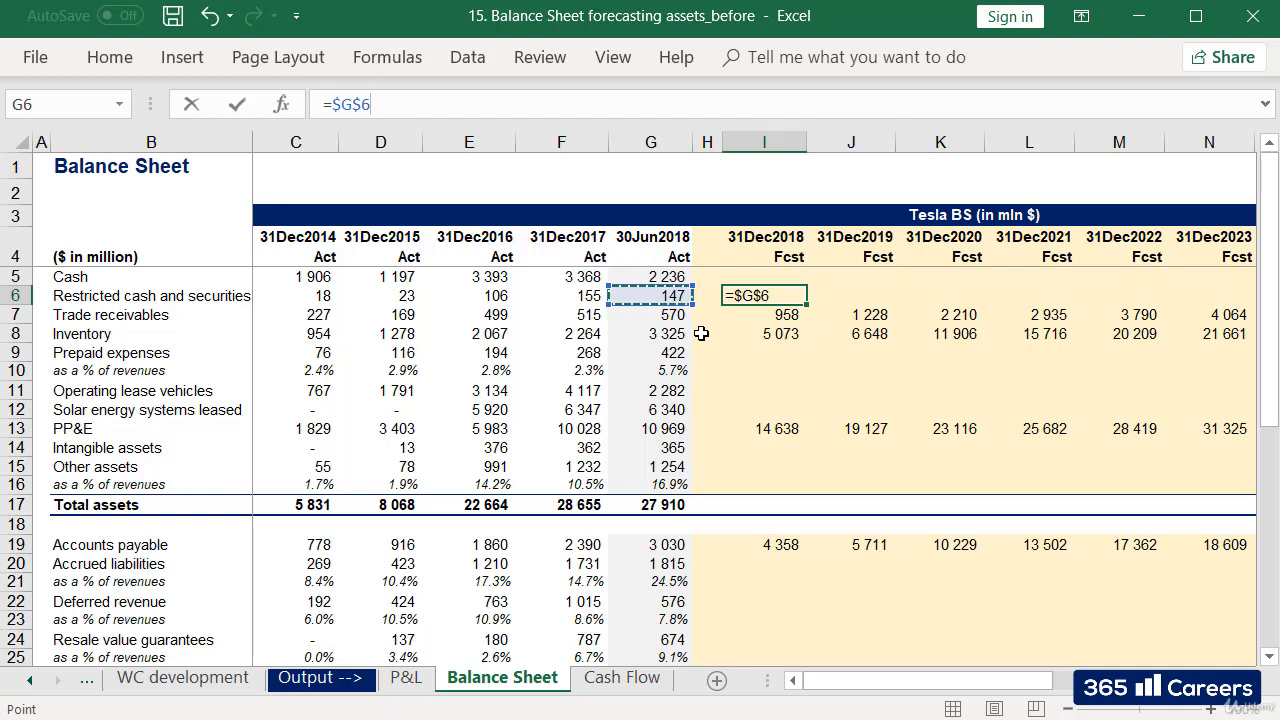
key(Return)
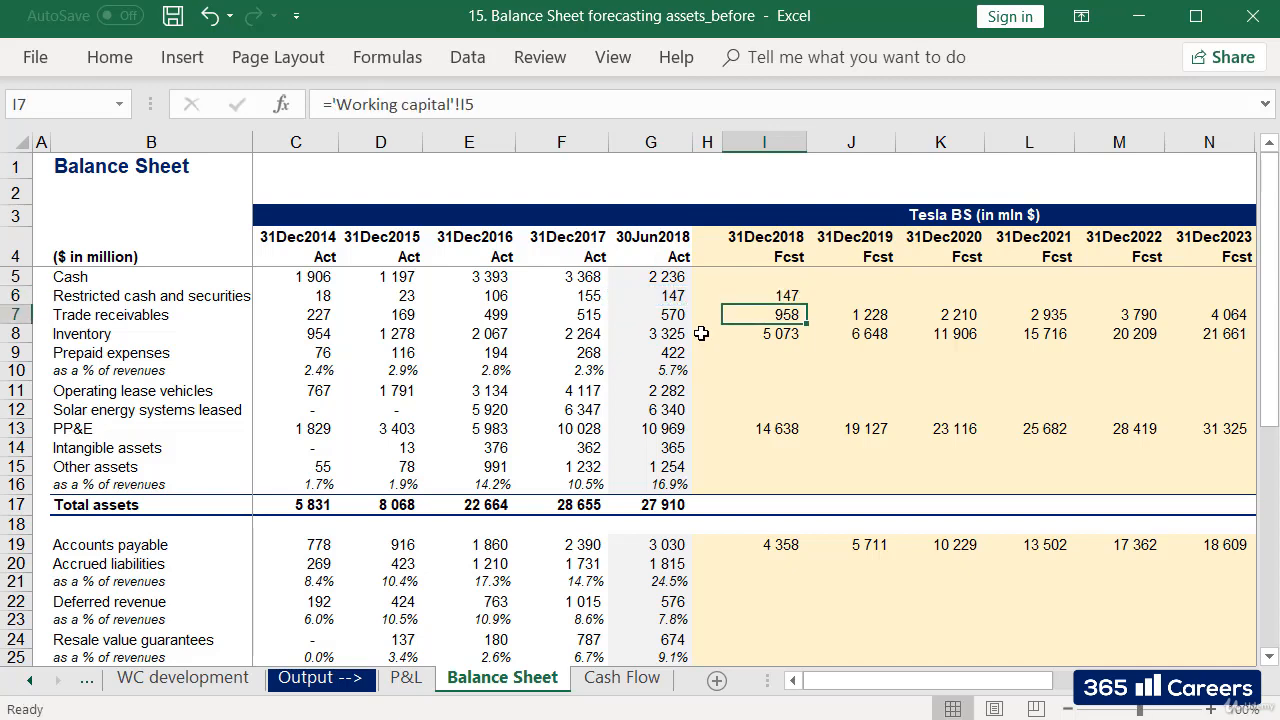
- Copy the Restricted cash and securities formula from I6 across the forecast columns through 31Dec2028
key(Up)
key(ctrl+c)
key(shift+Right)
key(shift+Right)
key(shift+Right)
key(shift+Right)
key(shift+Right)
key(shift+Right)
key(shift+Right)
key(shift+Right)
key(shift+Right)
key(shift+Right)
key(shift+Right)
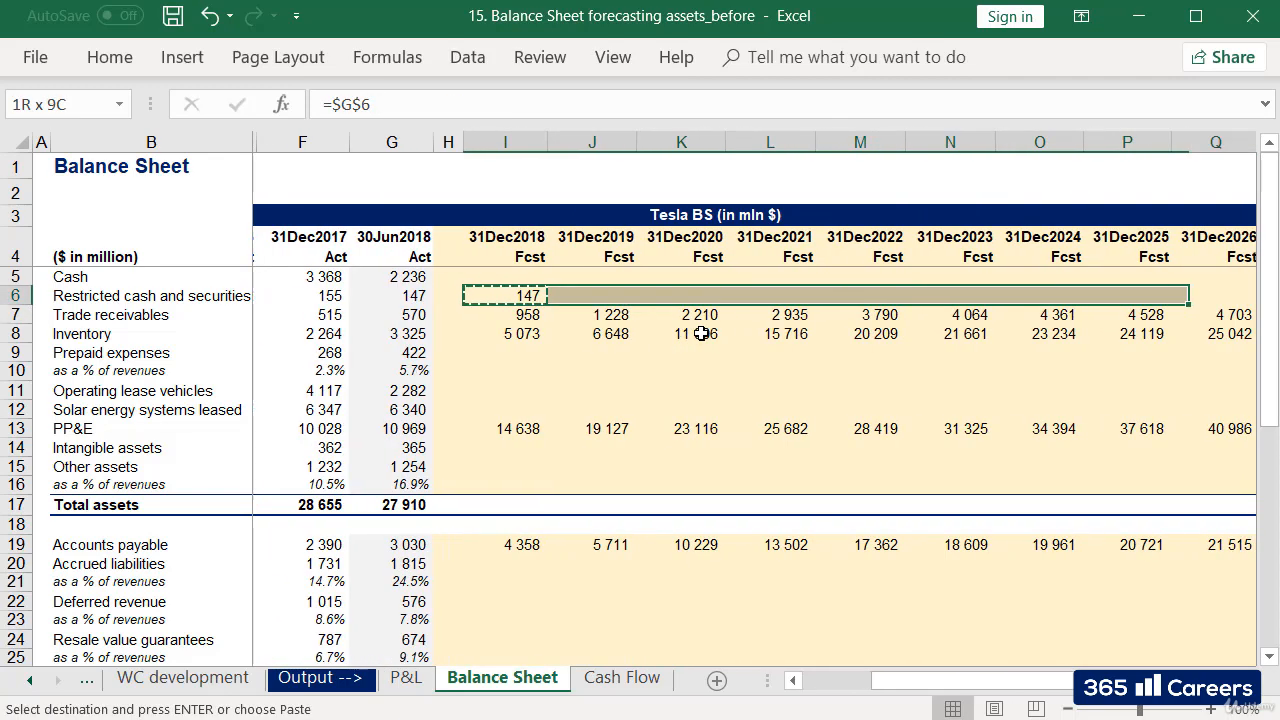
key(ctrl+v)
key(ctrl+Right)
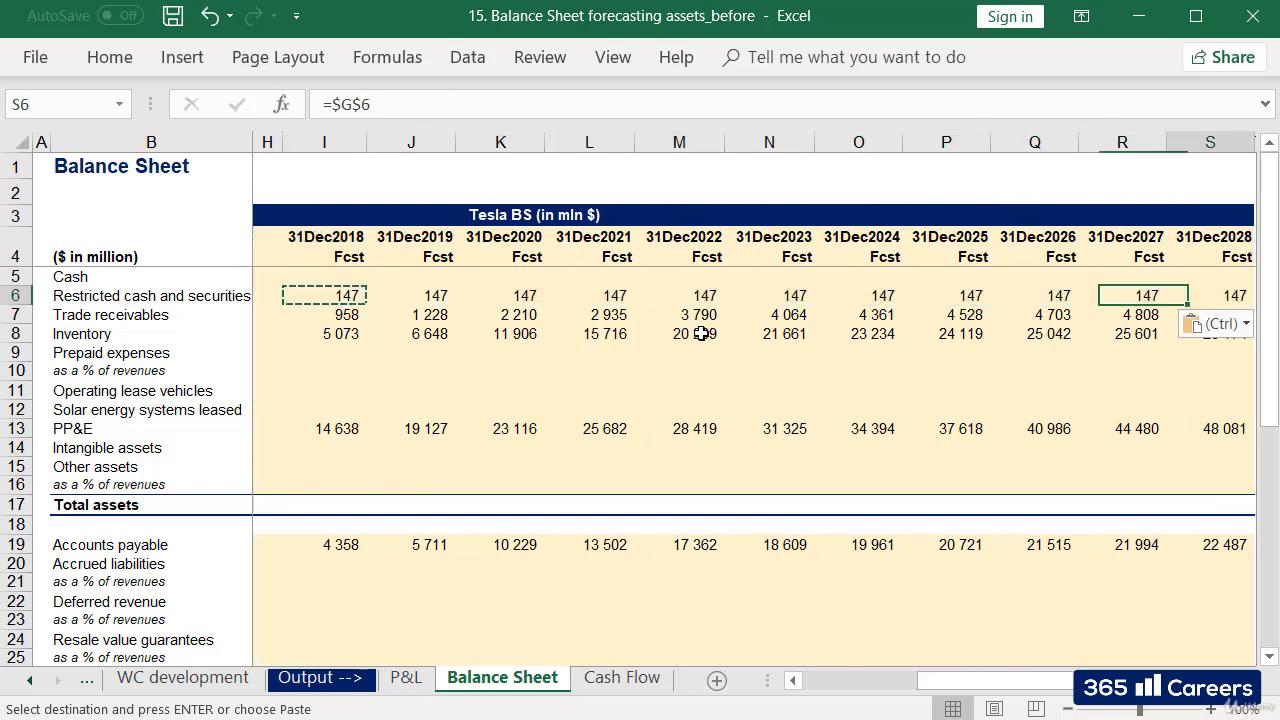
key(ctrl+Right)
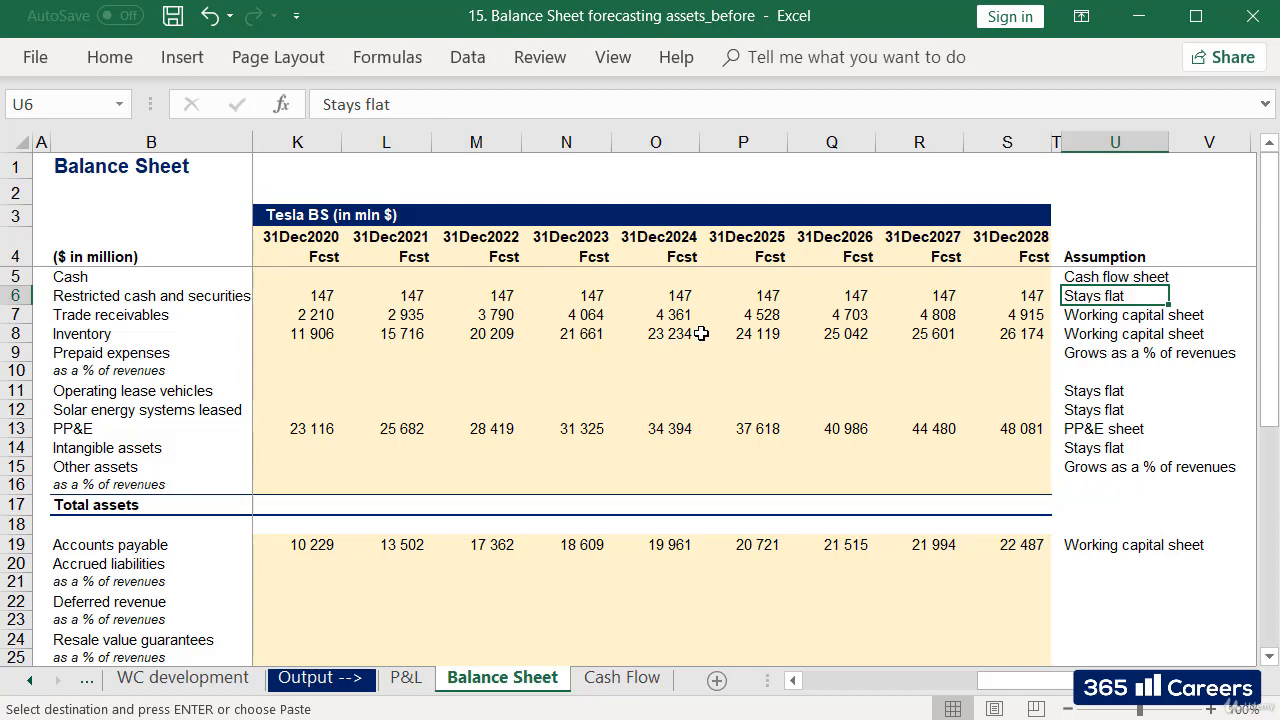
- In I10, forecast prepaid expenses as a % of revenues for 31Dec2018 with =AVERAGE($C$10:$G$10)
key(Down)
key(Left)
key(Left)
key(Left)
key(Left)
key(Left)
key(Left)
key(Left)
key(Down)
key(Left)
key(Down)
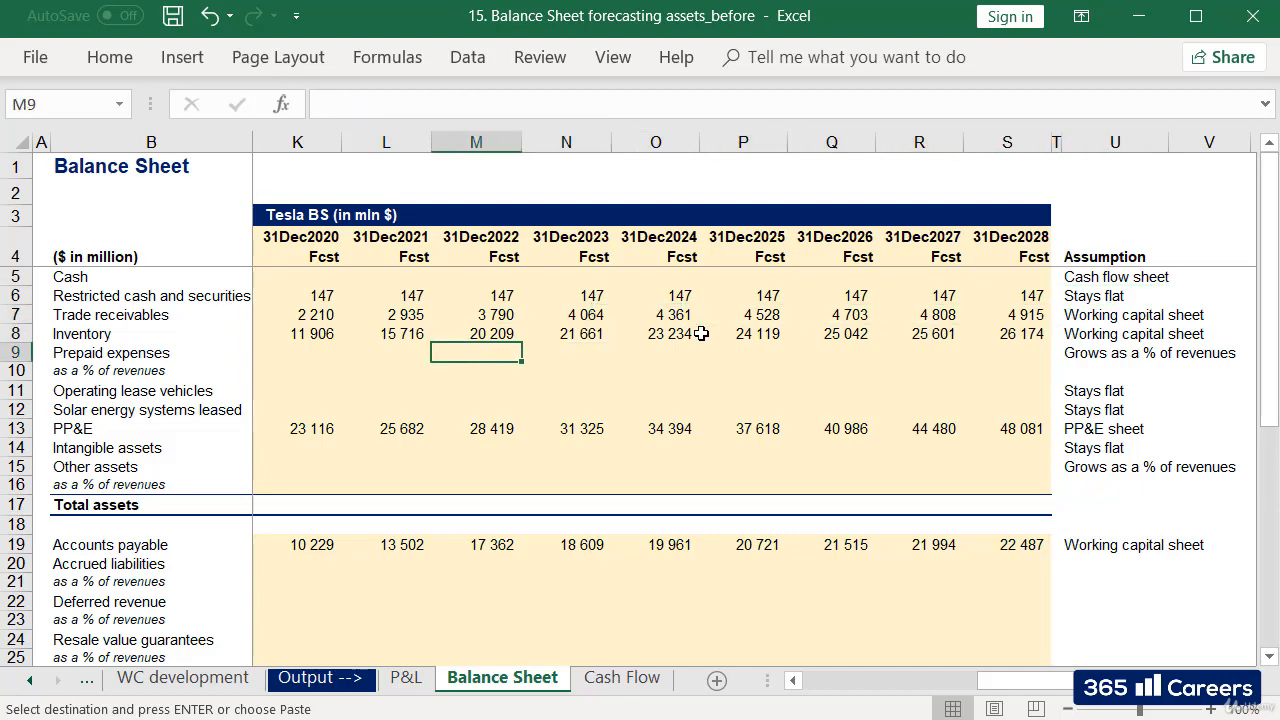
key(Left)
key(Left)
key(Left)
key(Left)
key(Left)
key(Left)
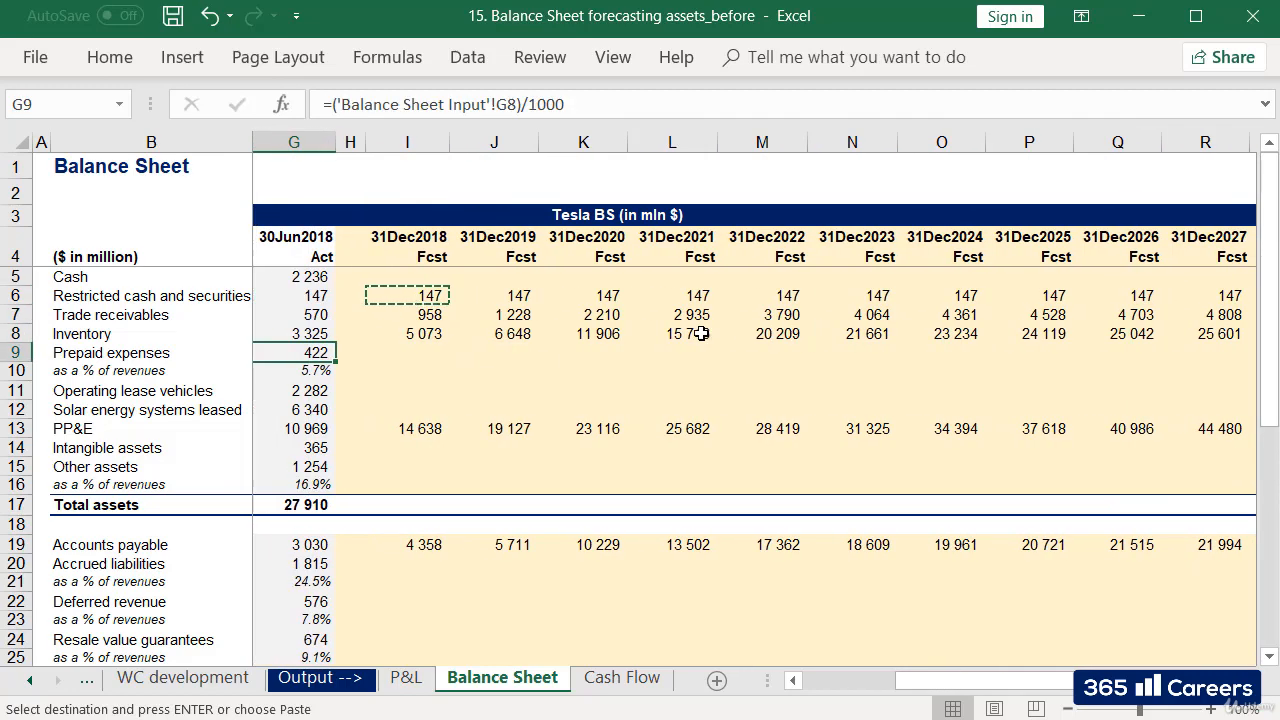
key(Right)
key(Right)
key(Escape)
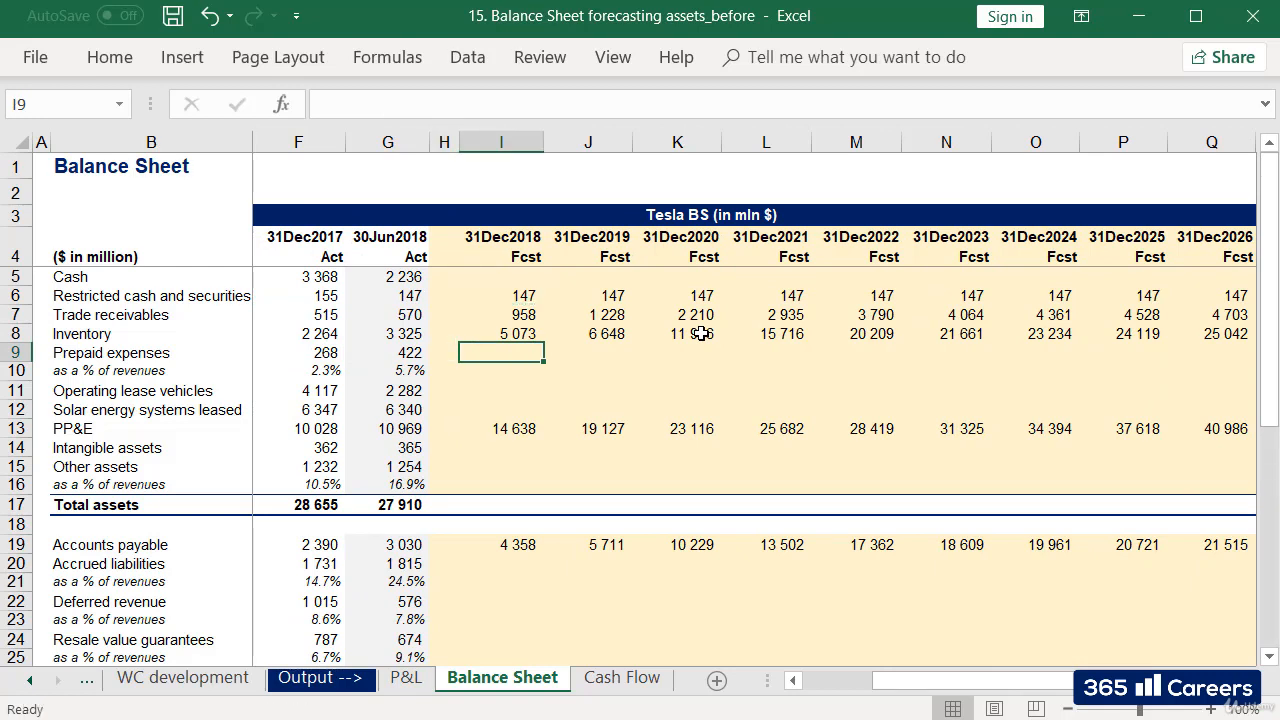
click(166, 358)
click(506, 373)
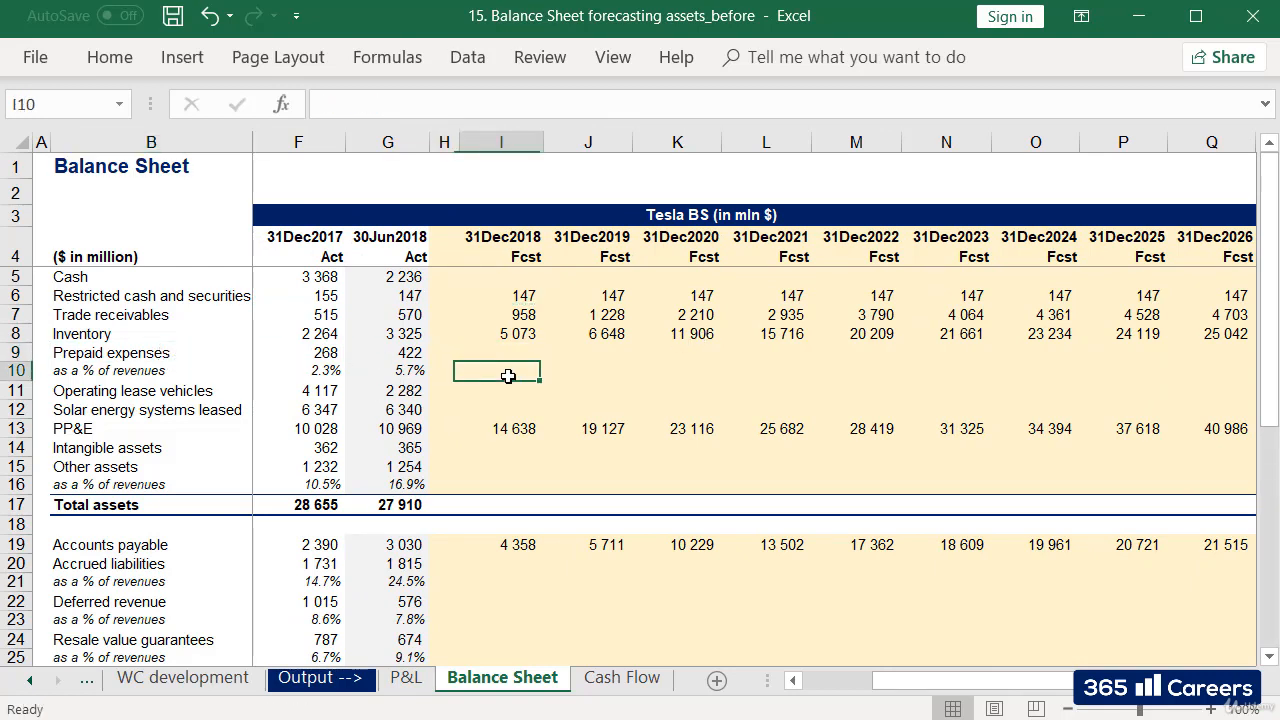
text(=average)
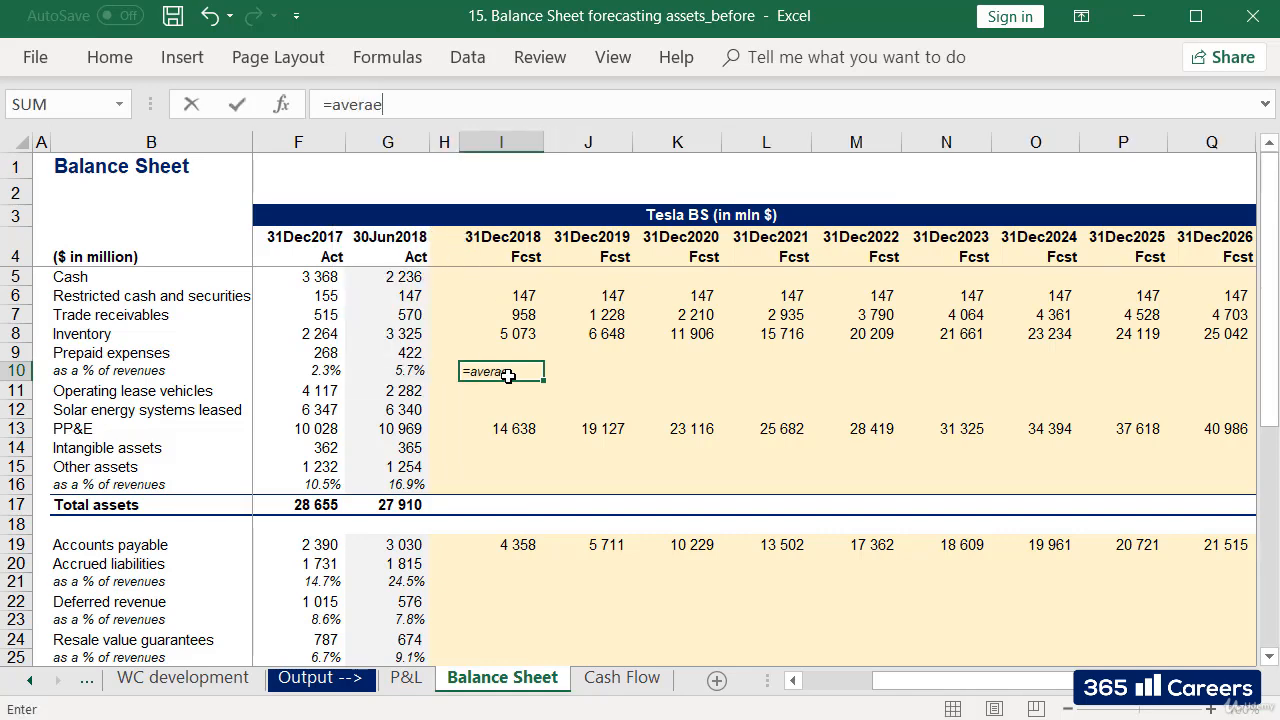
text(()
key(Left)
key(Left)
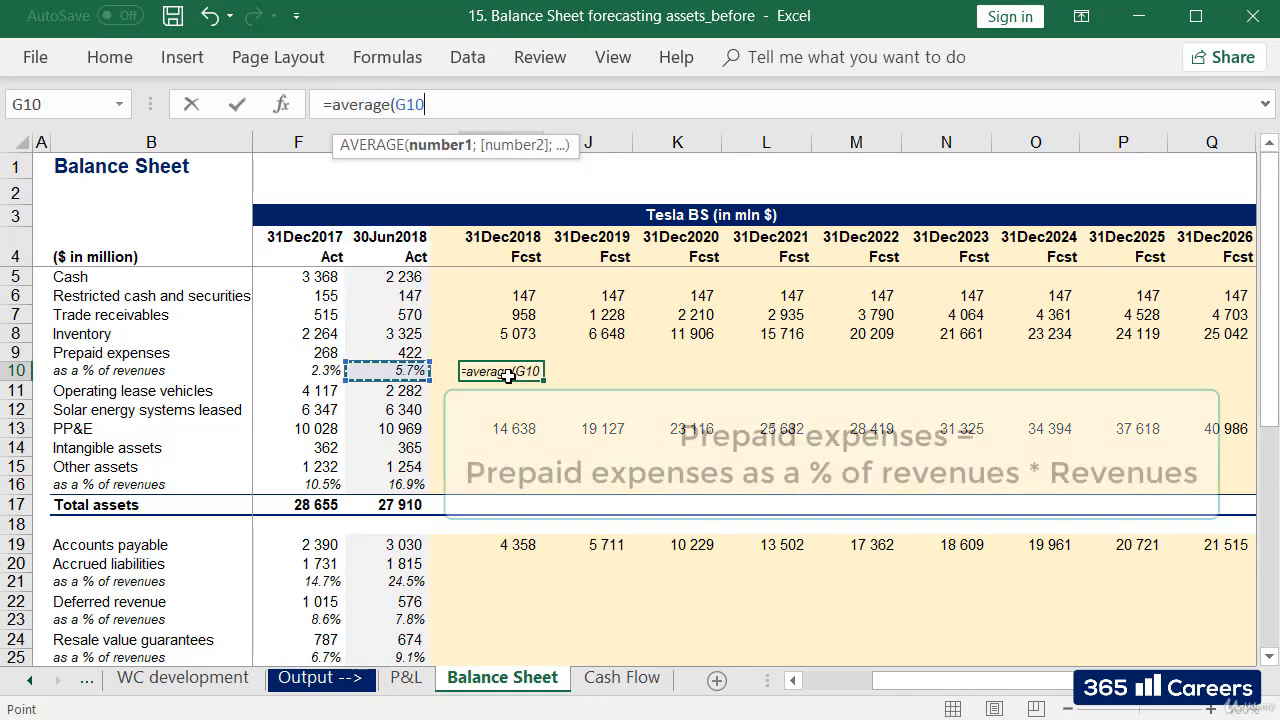
key(shift+Left)
key(shift+Left)
key(shift+Left)
key(shift+Left)
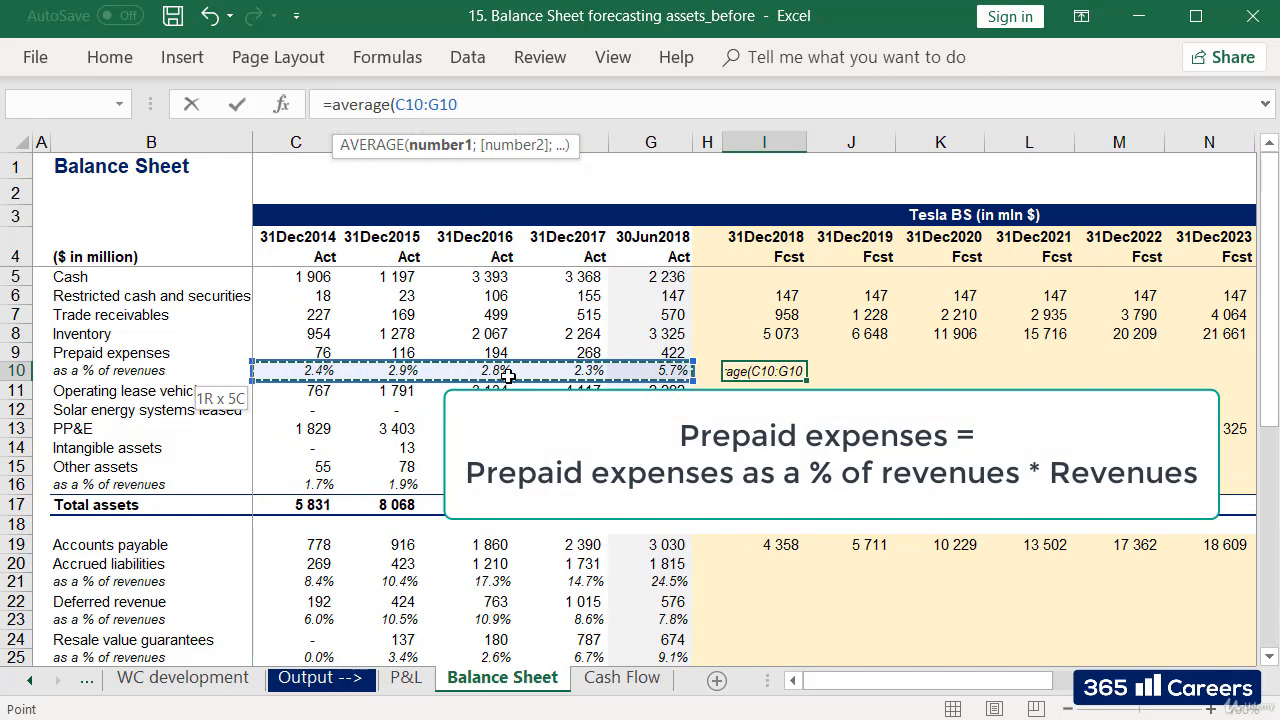
key(F4)
key(Return)
key(Up)
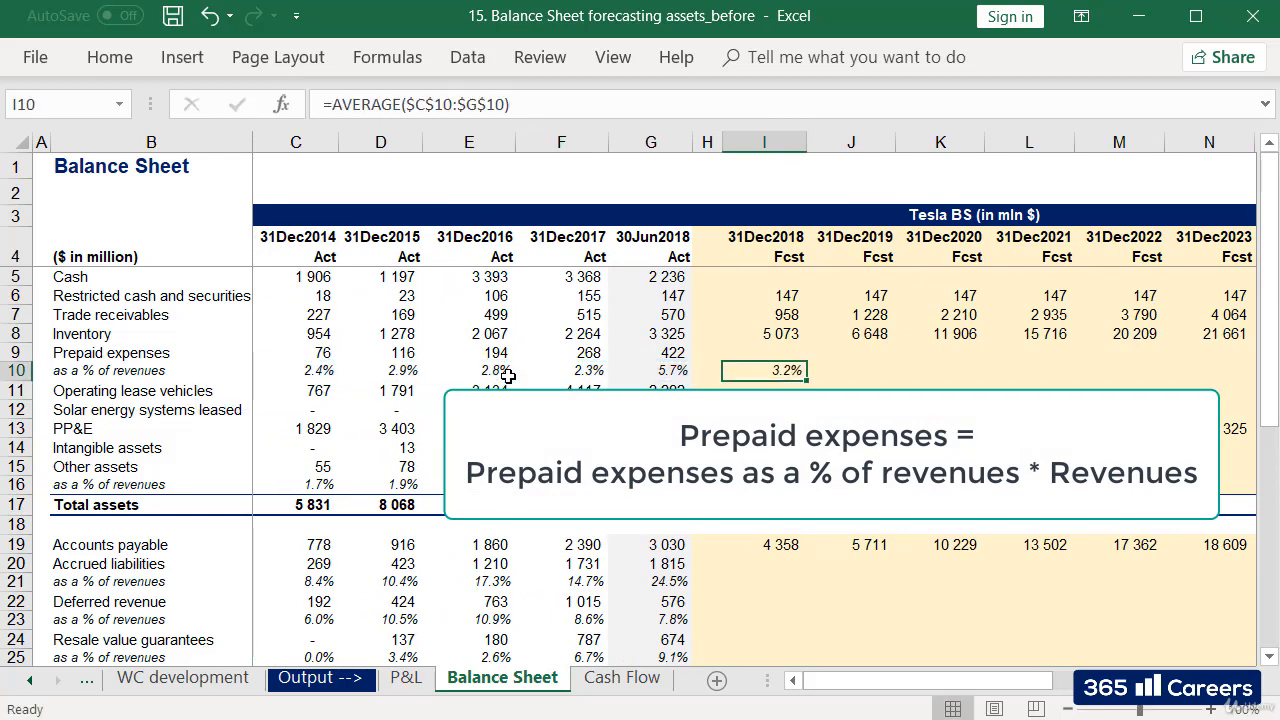
- Copy the prepaid expenses percentage formula from I10 across row 10 through 31Dec2028
key(ctrl+c)
key(shift+Right)
key(shift+Right)
key(shift+Right)
key(shift+Right)
key(shift+Right)
key(shift+Right)
key(shift+Right)
key(shift+Right)
key(shift+Right)
key(shift+Right)
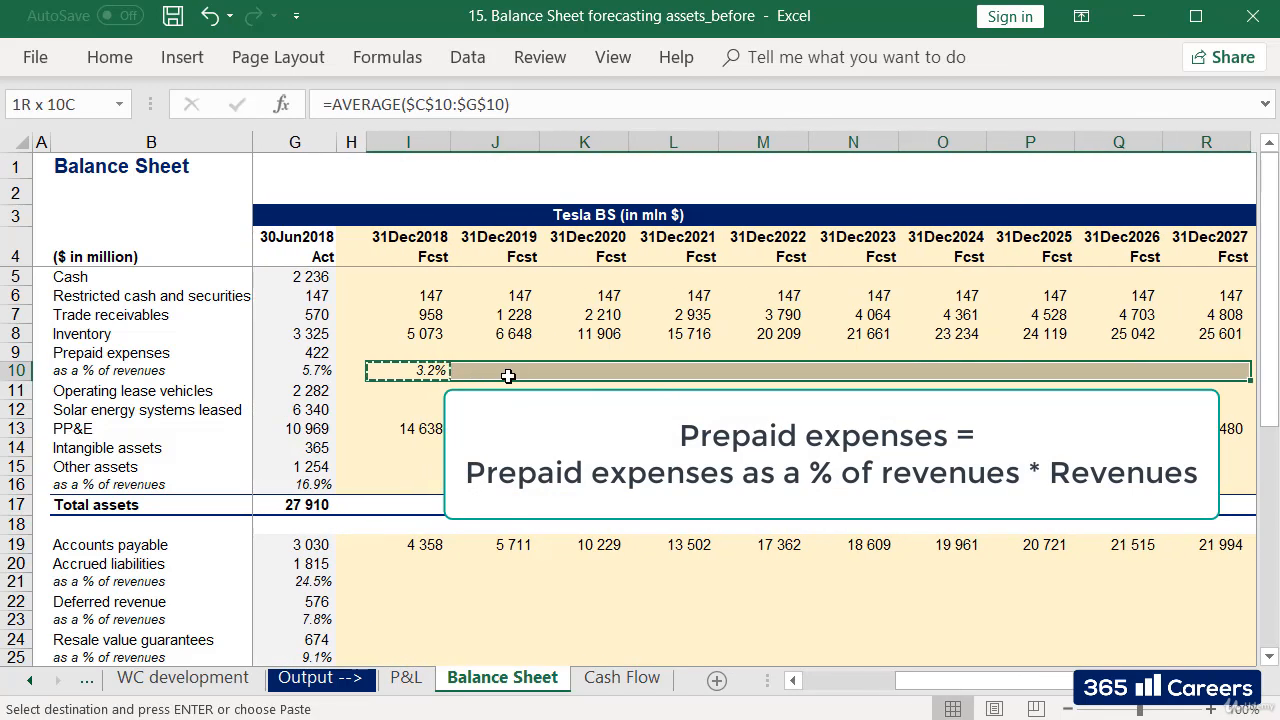
key(ctrl+v)
- Calculate the 31Dec2018 Prepaid expenses in I9 as the percentage times 2018 P&L revenues, =I10*'P&L'!I5
key(Left)
key(Right)
key(Up)
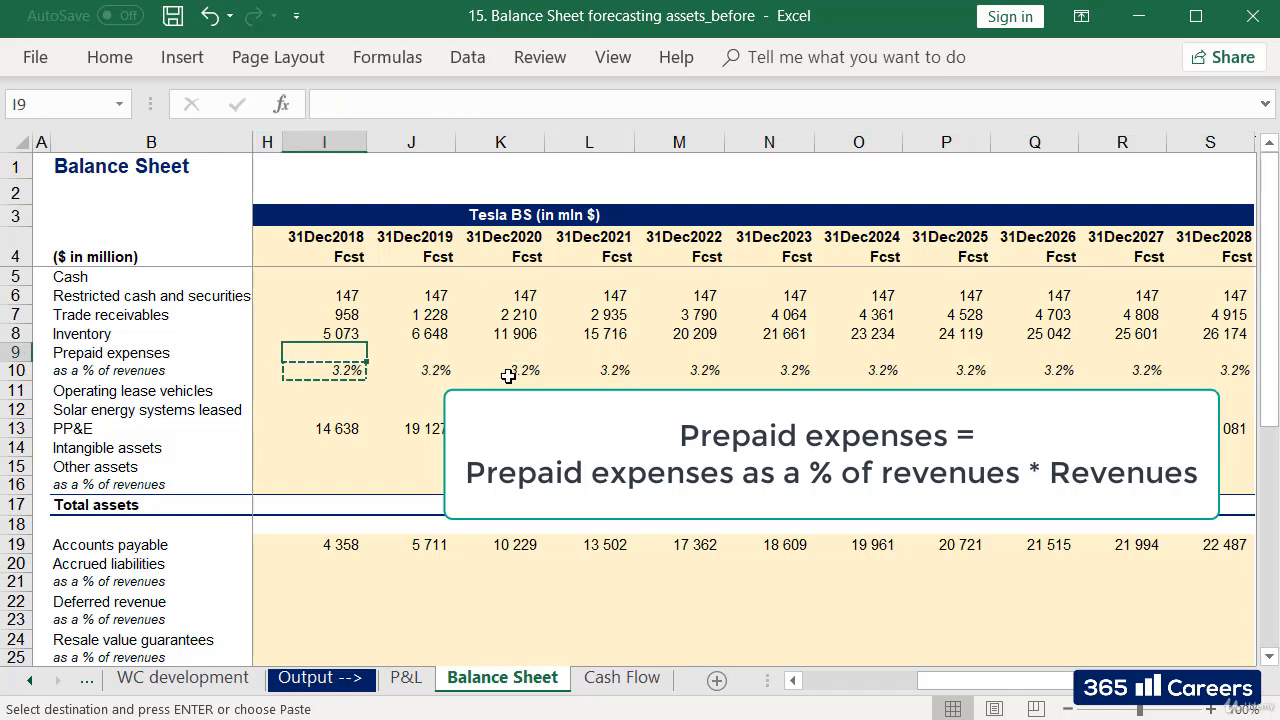
text(=)
key(Down)
text(*)
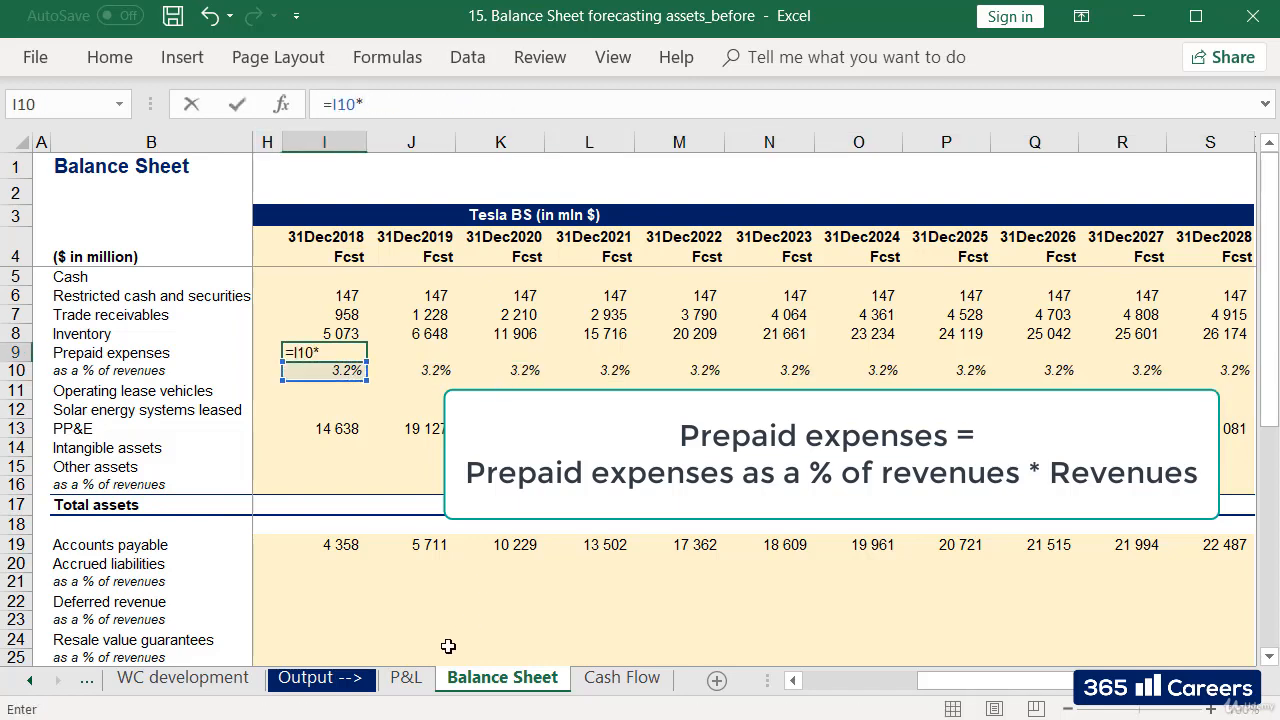
click(405, 678)
click(829, 272)
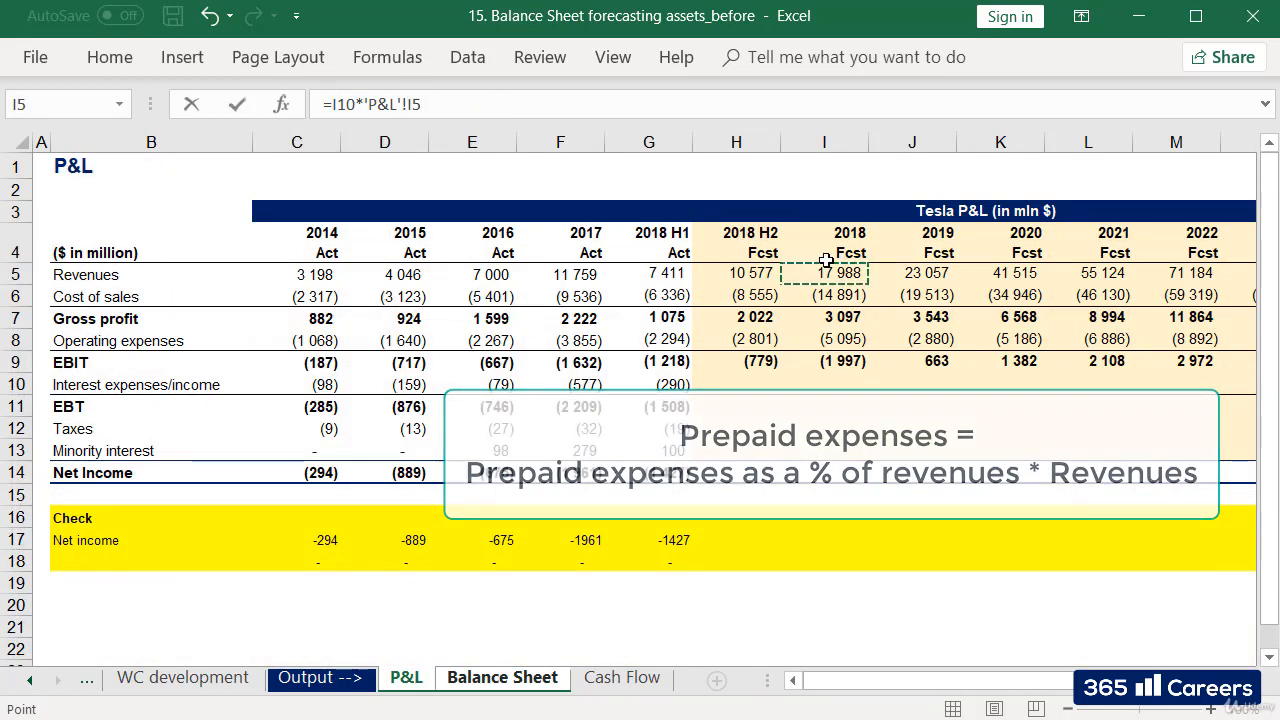
key(Return)
- Copy the Prepaid expenses formula from I9 across row 9 through 31Dec2028
key(Up)
key(ctrl+c)
key(shift+Right)
key(shift+Right)
key(shift+Right)
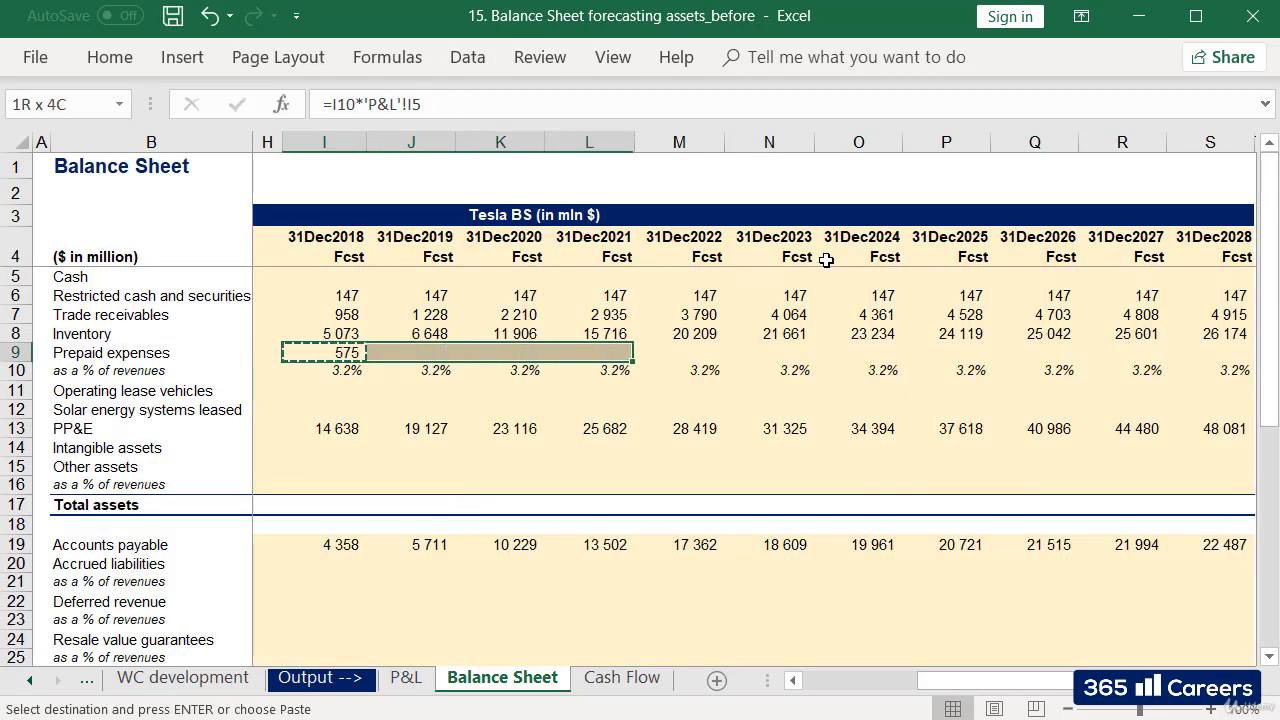
key(shift+Right)
key(shift+Right)
key(shift+Right)
key(shift+Right)
key(shift+Right)
key(shift+Right)
key(shift+Right)
key(ctrl+v)
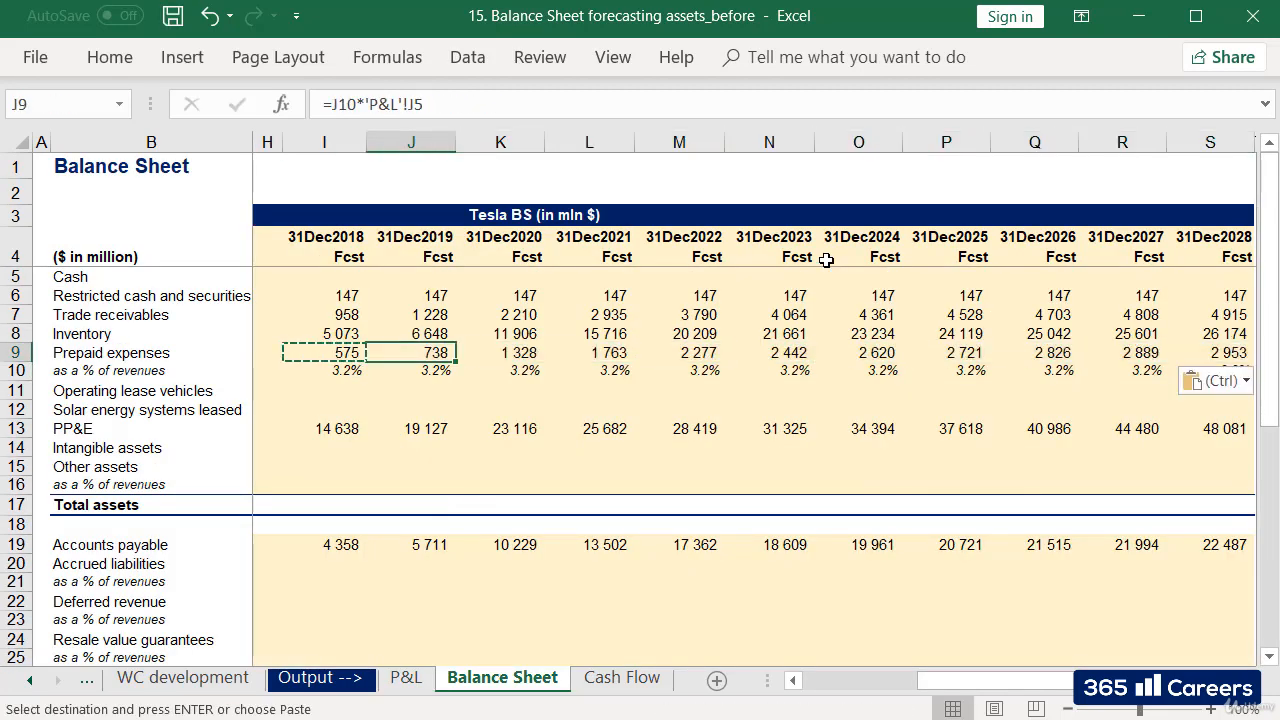
- Review the Assumption column entries for the upper asset rows and the Trade receivables, Inventory and Prepaid expenses line items
key(ctrl+Right)
key(ctrl+Right)
key(Up)
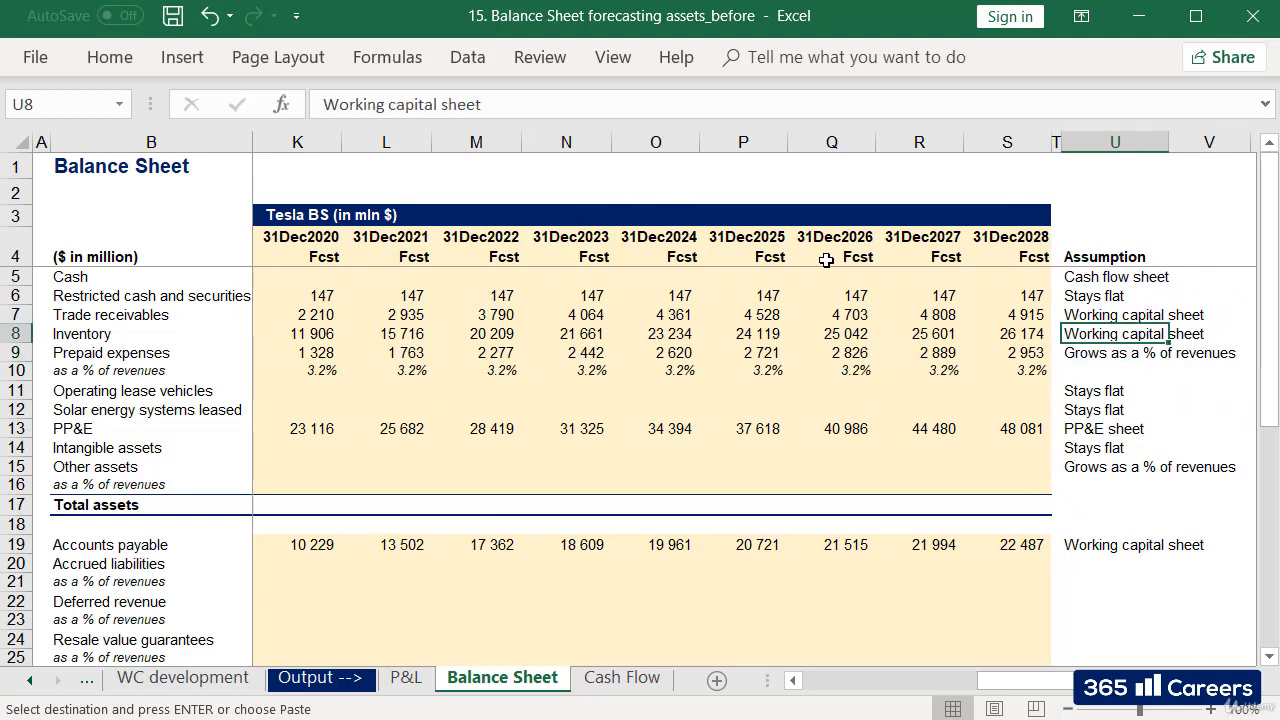
key(Up)
key(Up)
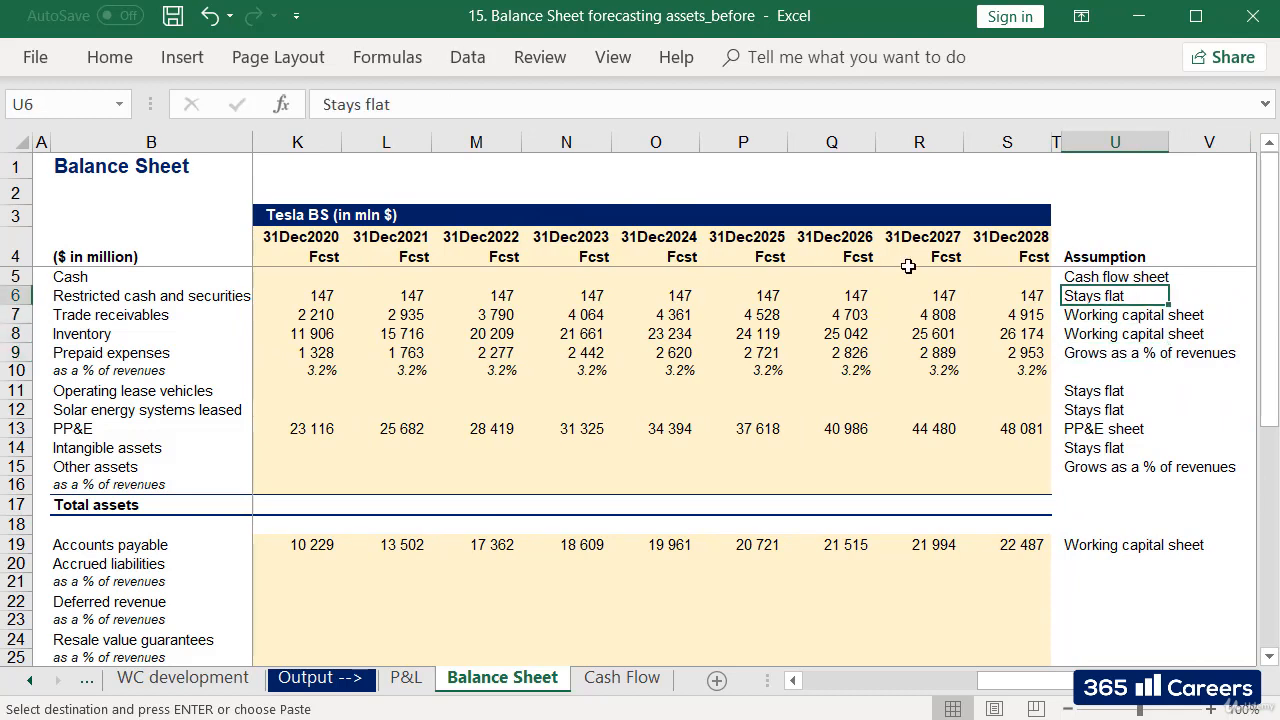
click(1092, 355)
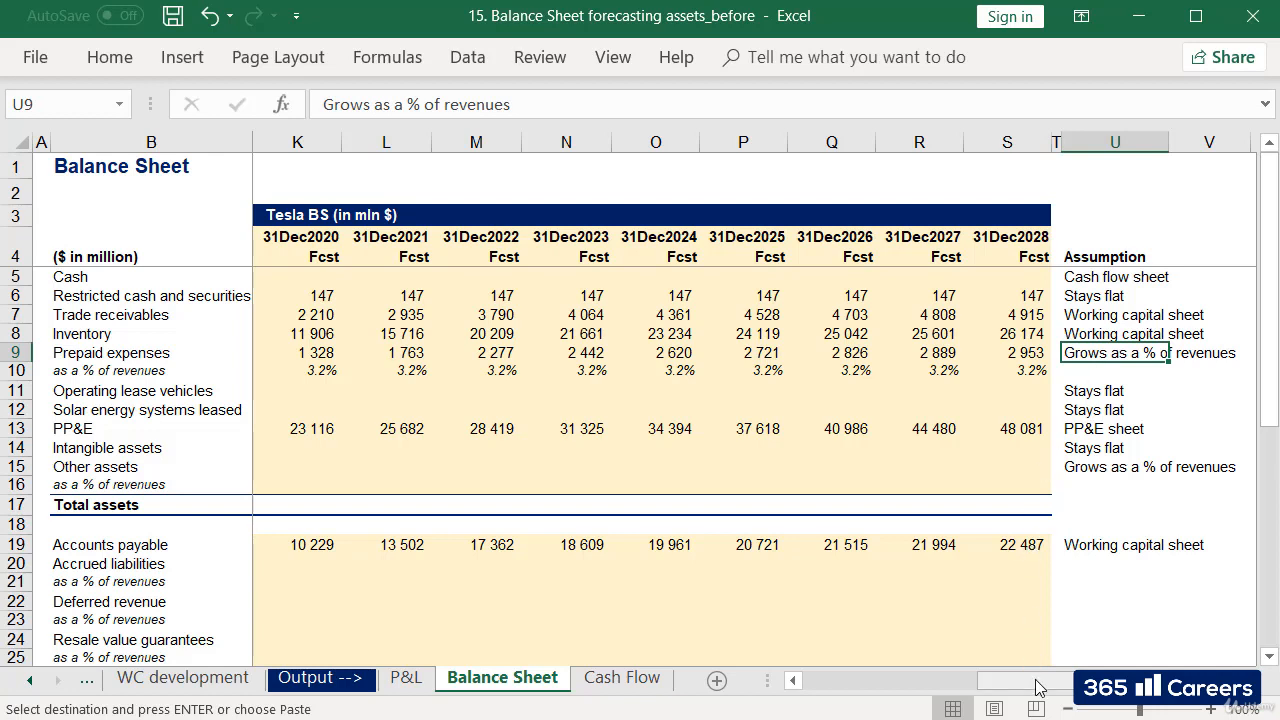
click(1086, 277)
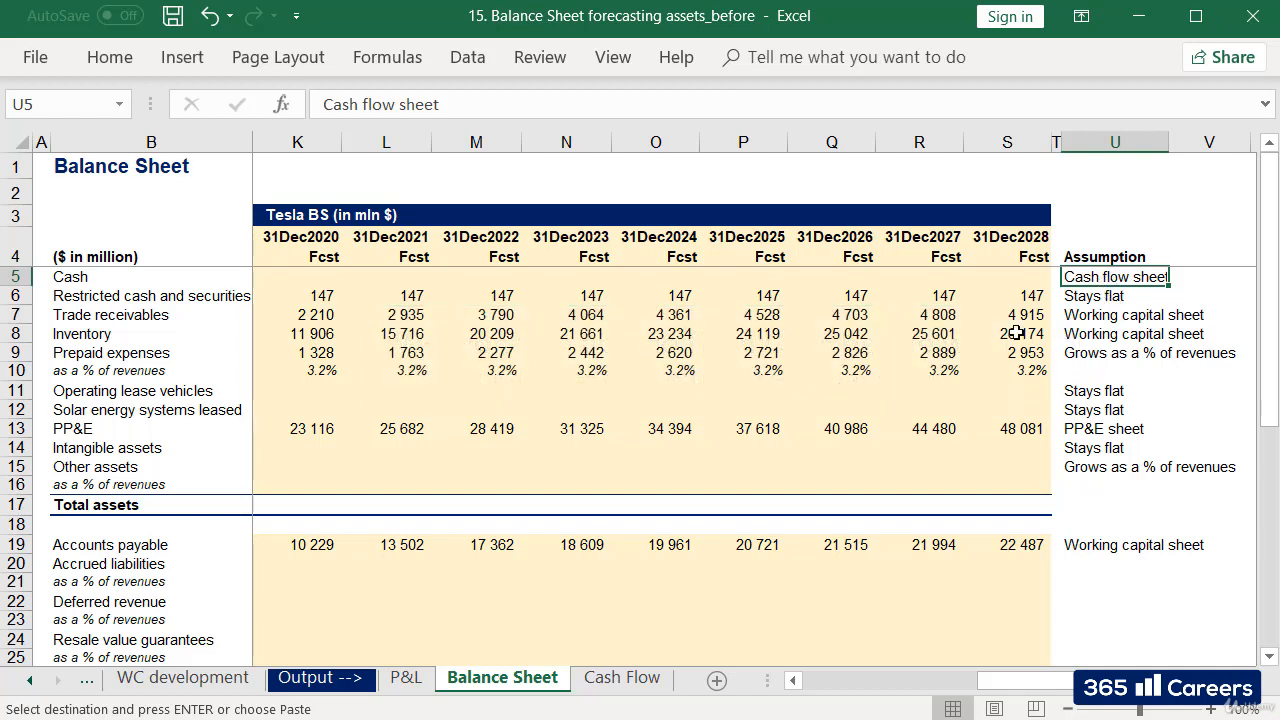
click(210, 316)
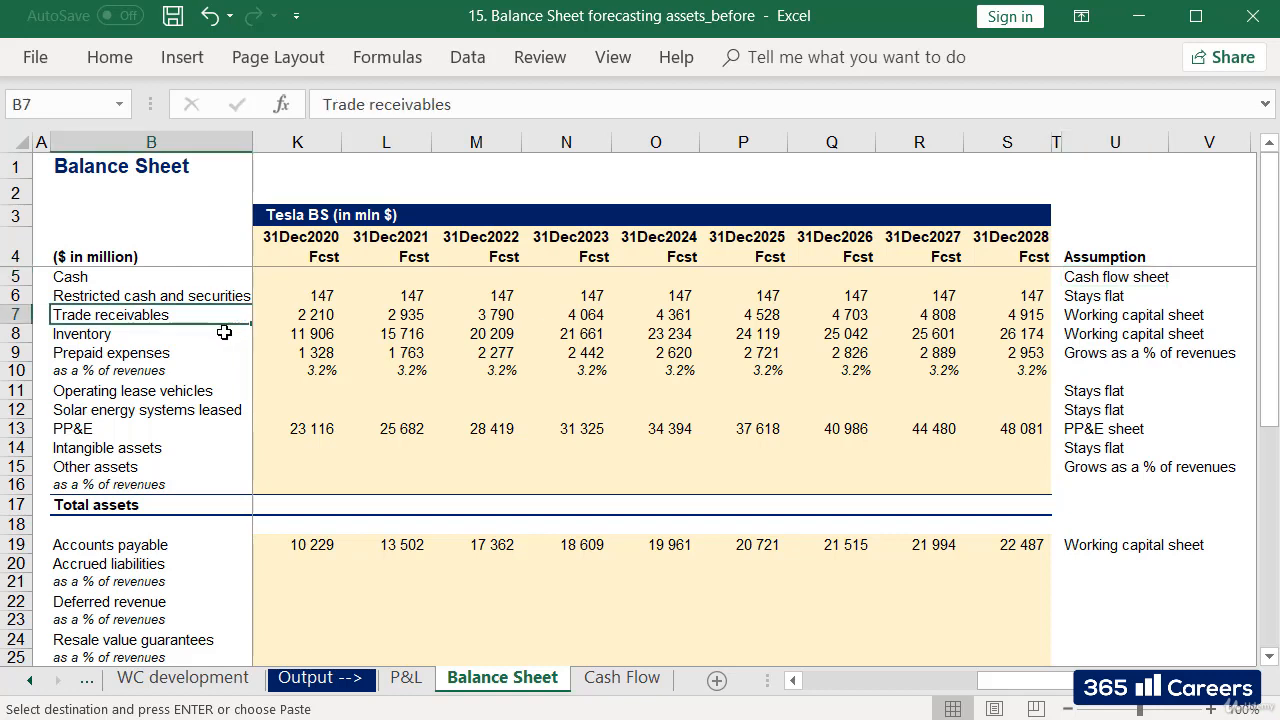
click(224, 333)
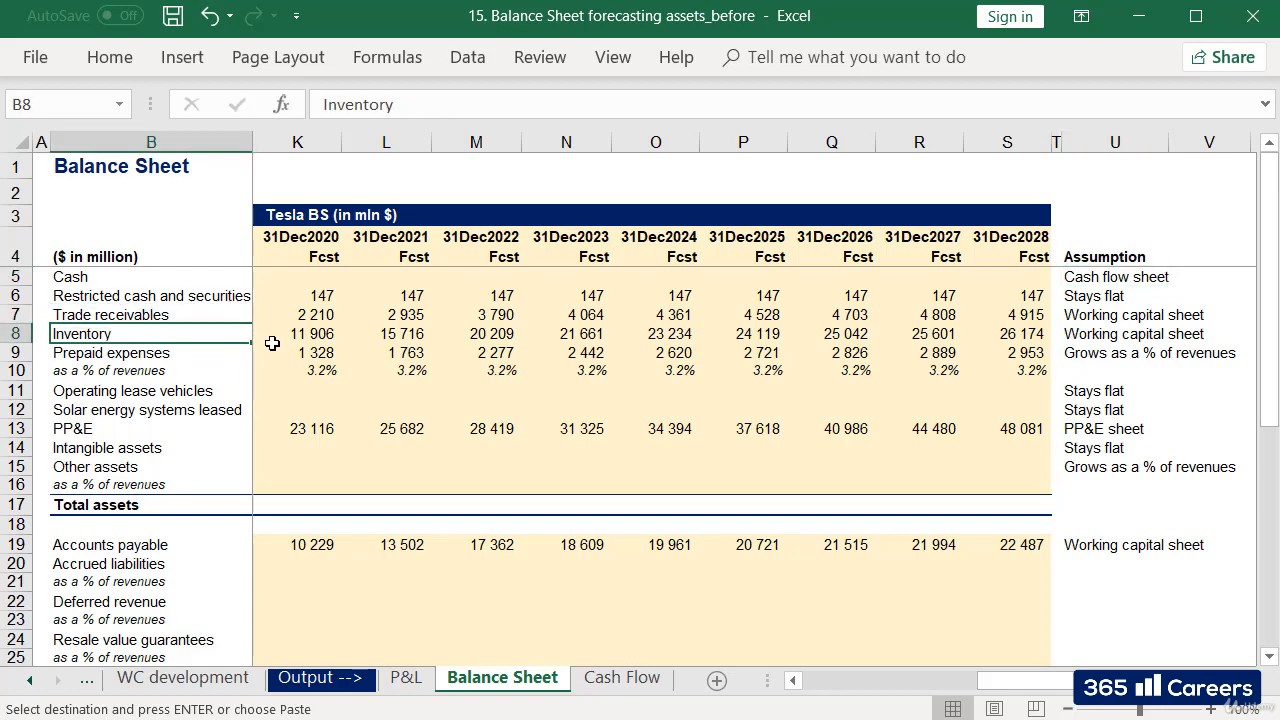
click(220, 351)
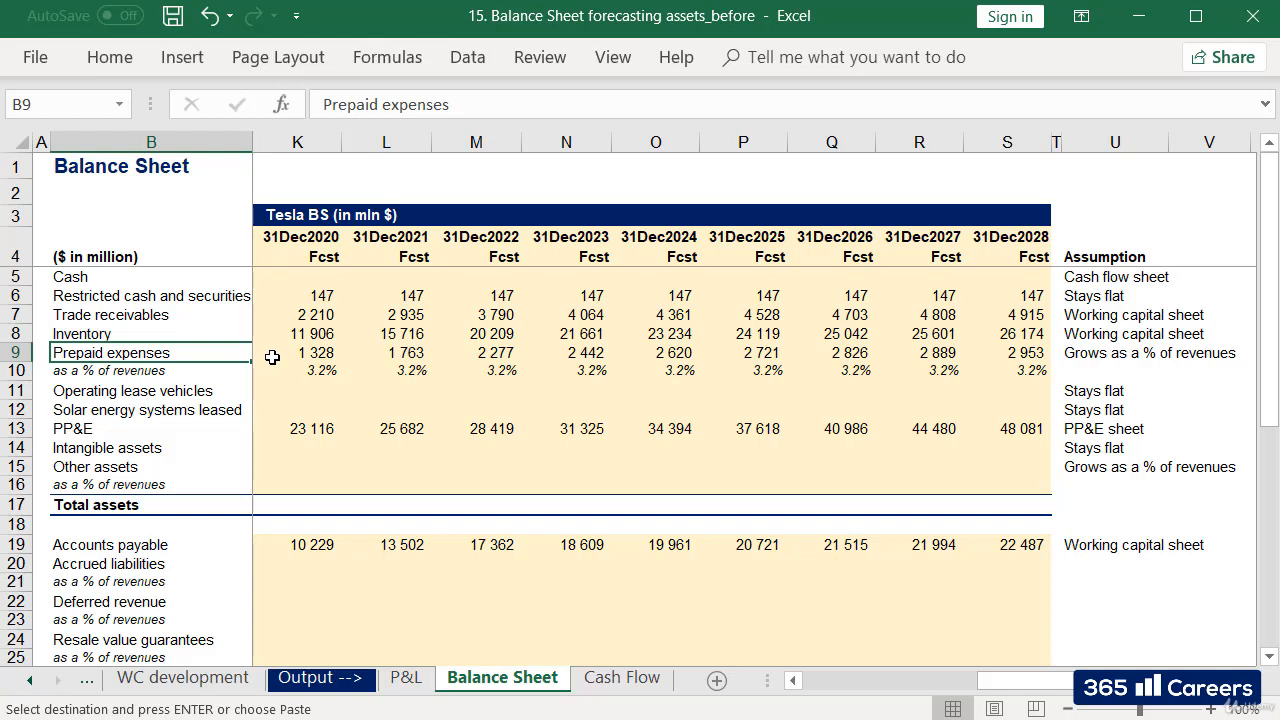
- Hold the 31Dec2018 Operating lease vehicles flat in I11 by linking to the 30Jun2018 figure, =$G$11
click(238, 391)
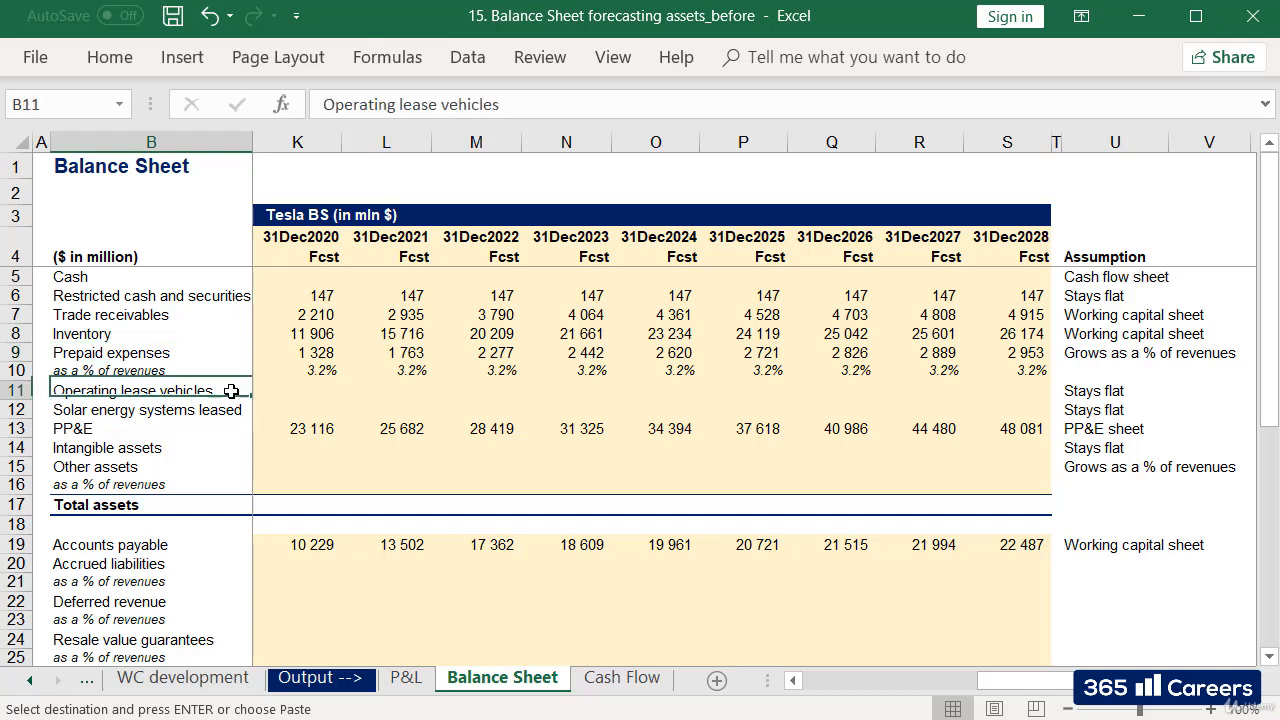
click(288, 396)
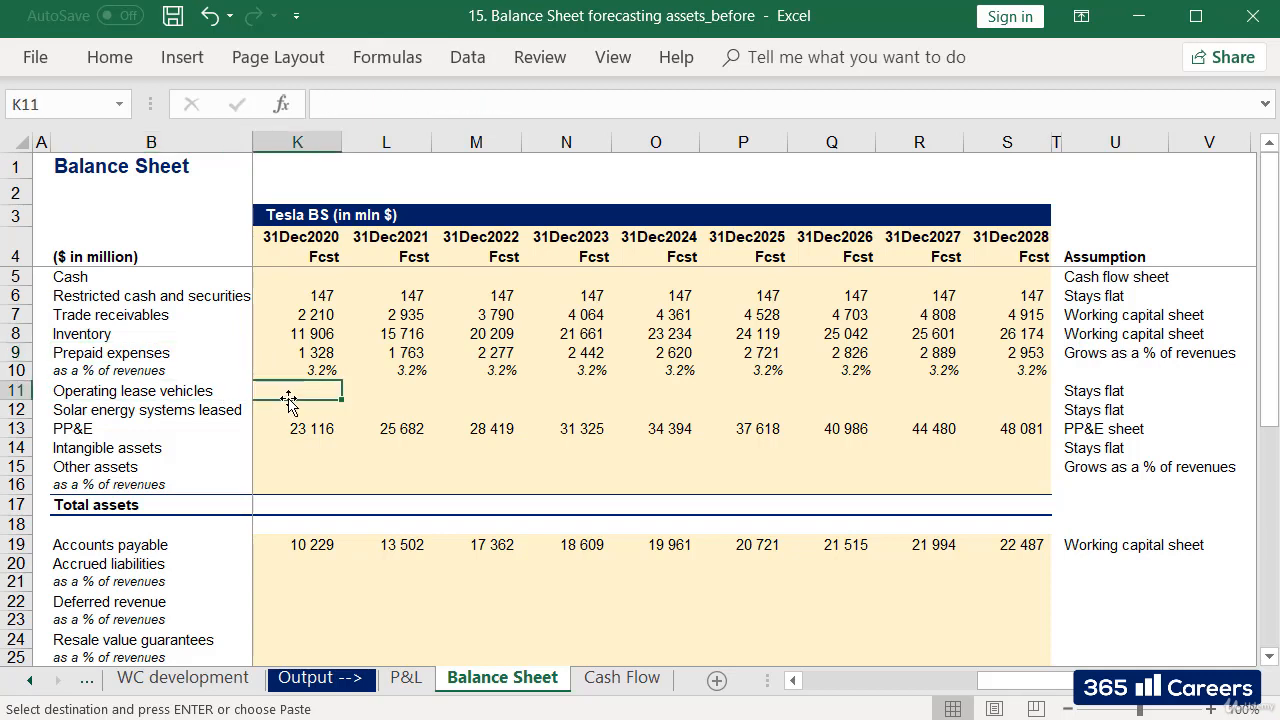
key(Left)
key(Left)
key(Left)
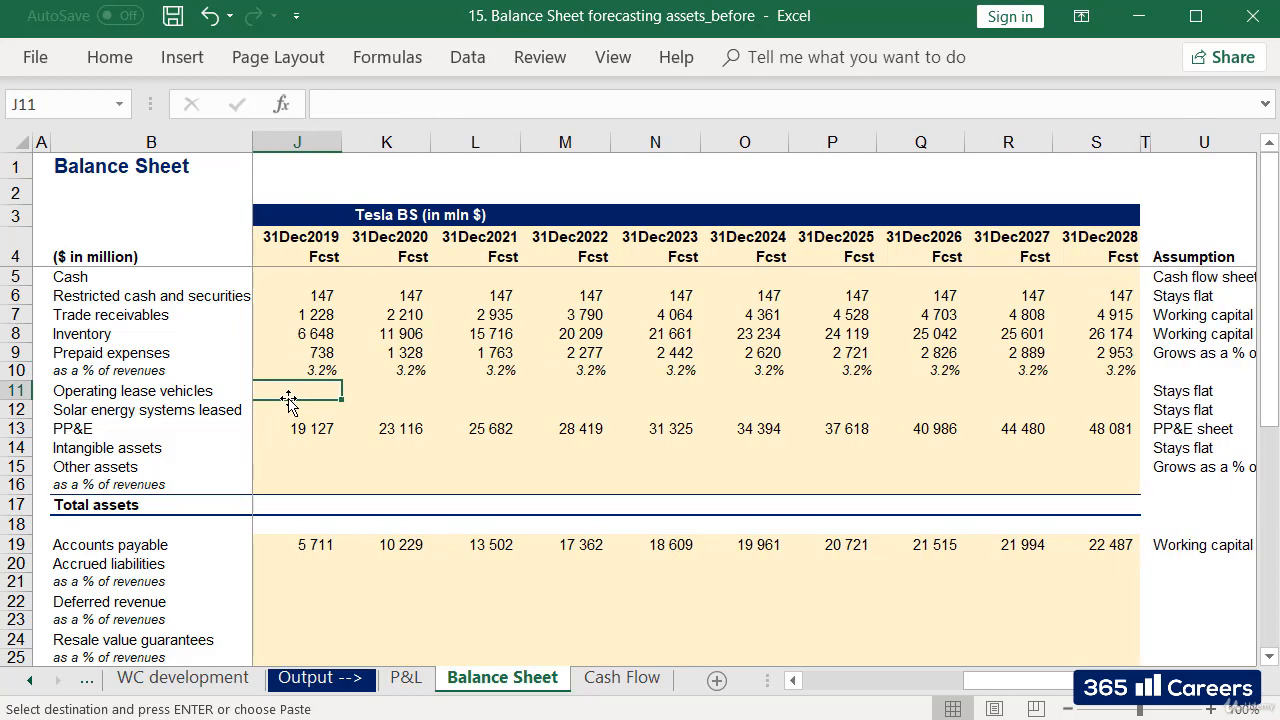
key(Left)
key(Right)
key(Right)
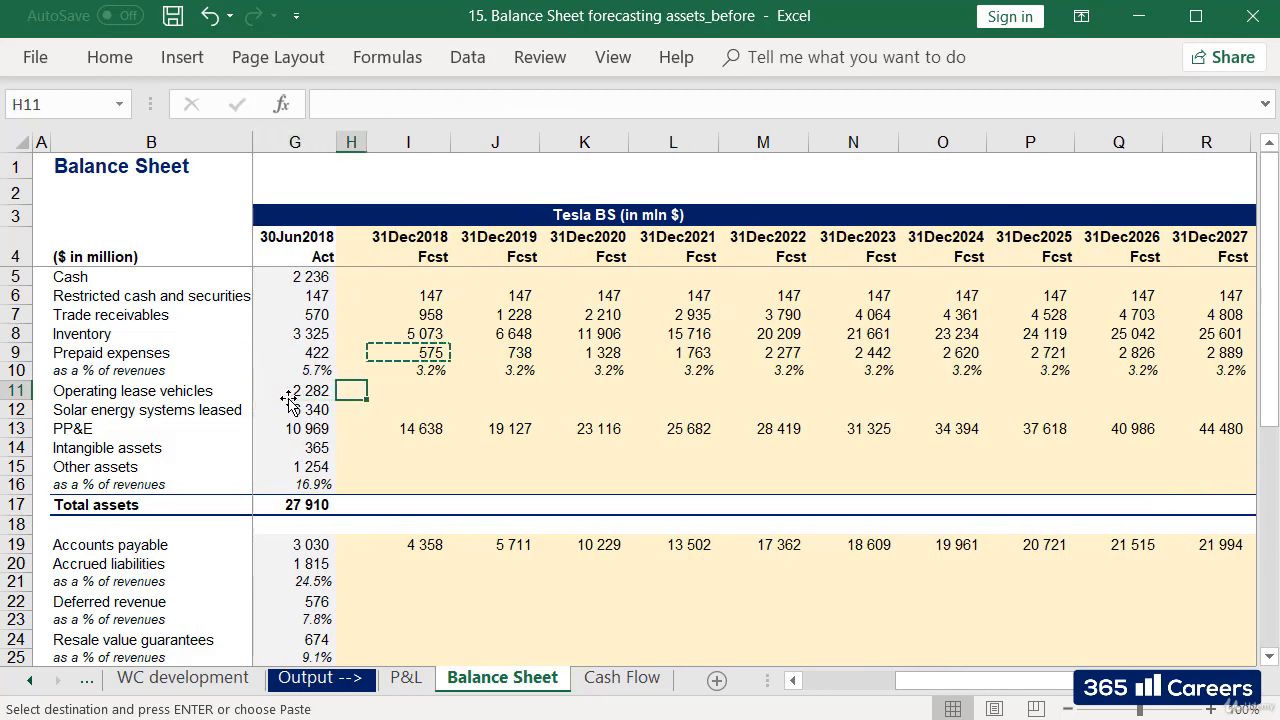
text(=)
click(288, 398)
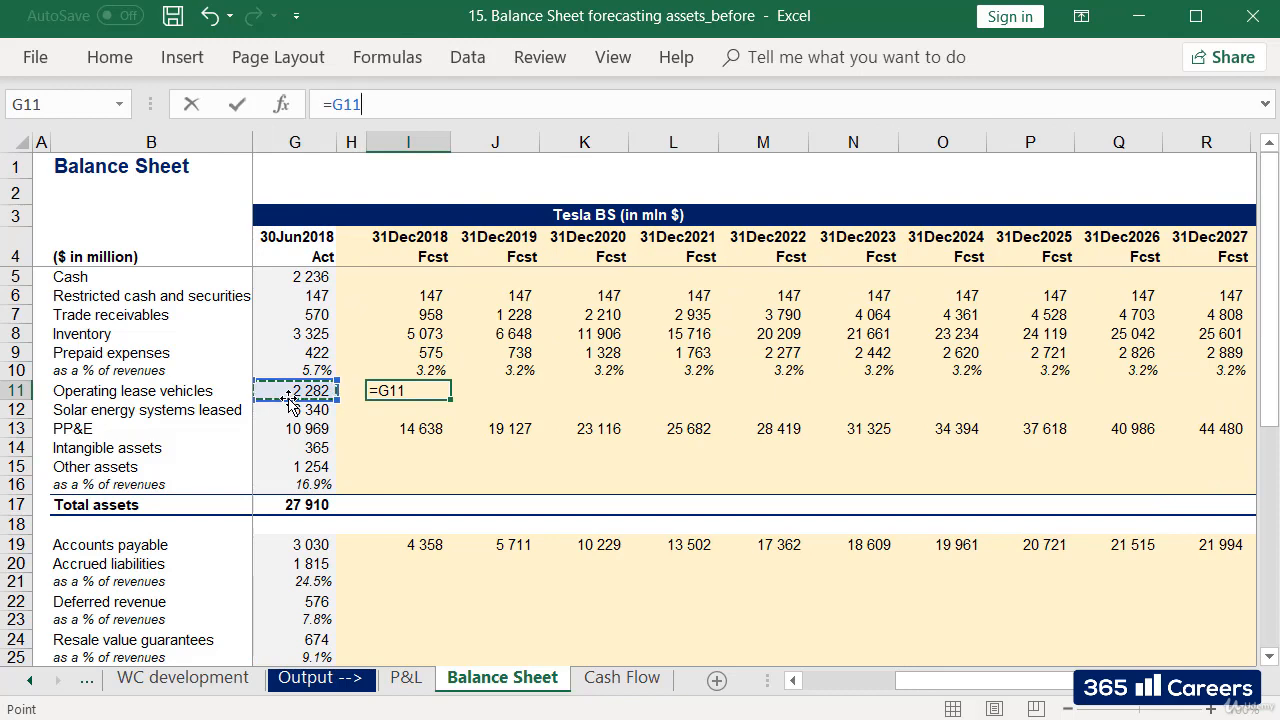
key(F4)
key(Return)
- Copy the Operating lease vehicles formula from I11 across row 11 through 31Dec2028 and check its Assumption entry
key(Up)
key(ctrl+c)
key(shift+Right)
key(shift+Right)
key(shift+Right)
key(shift+Right)
key(shift+Right)
key(shift+Right)
key(shift+Right)
key(shift+Right)
key(shift+Right)
key(shift+Right)
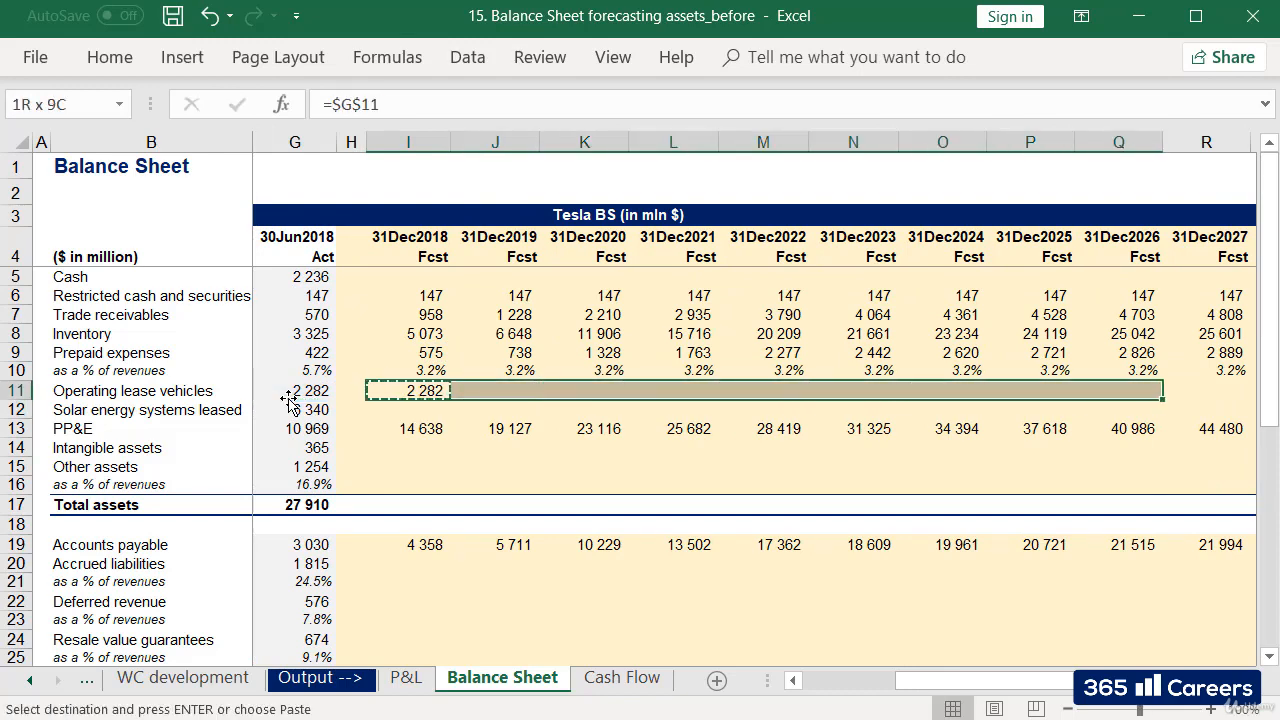
key(ctrl+v)
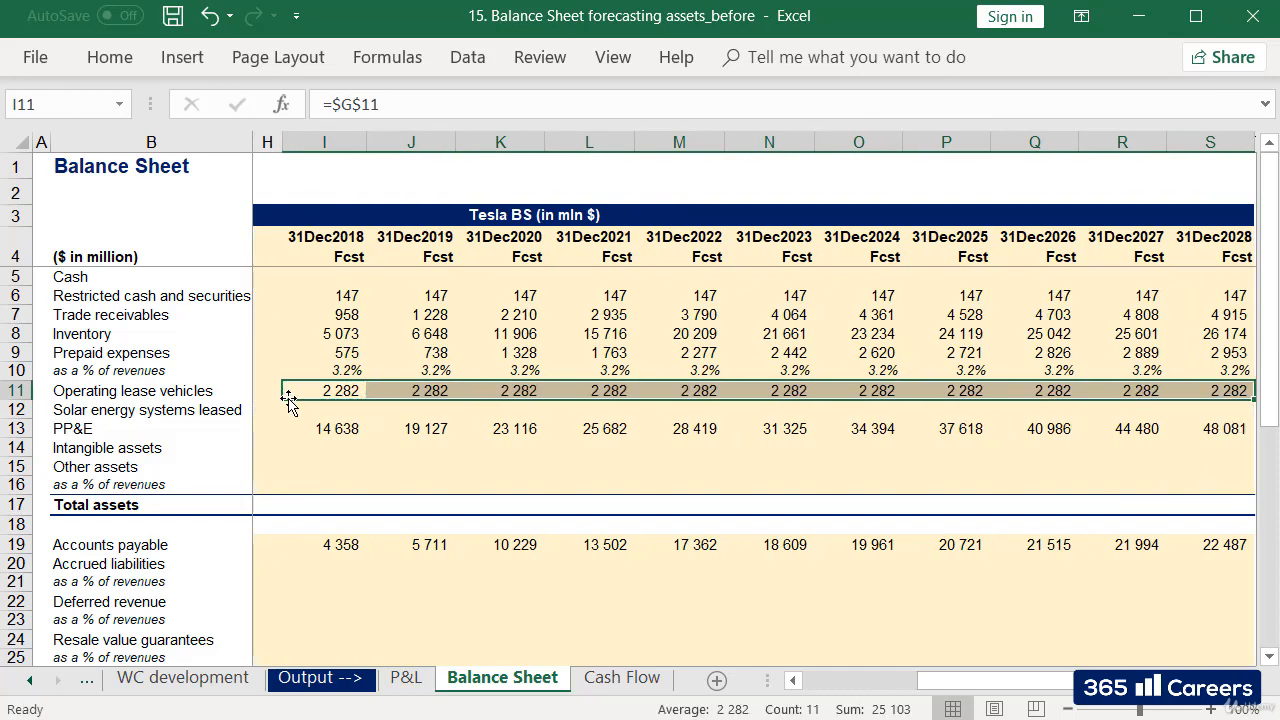
key(Escape)
key(Right)
key(ctrl+Right)
key(Right)
key(Right)
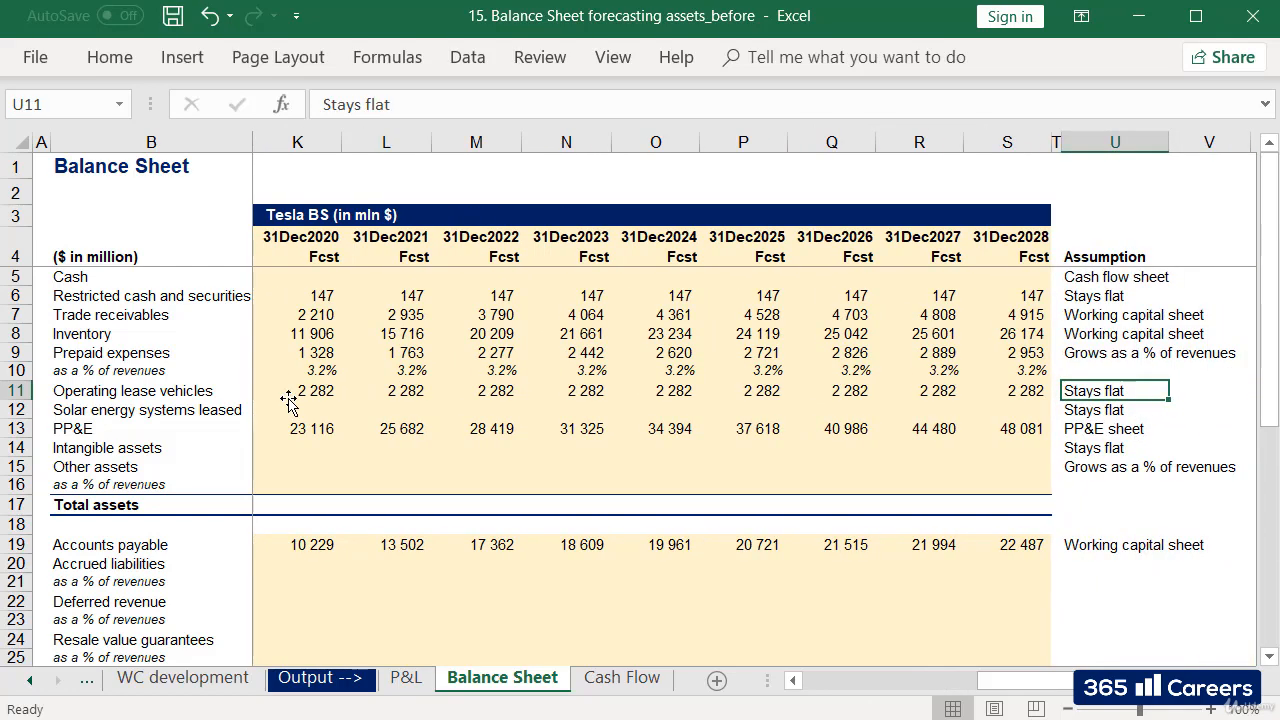
- Link the 31Dec2018 Solar energy systems leased in I12 to the 30Jun2018 figure with an absolute reference, =$G$12
click(230, 414)
click(305, 411)
key(Left)
key(Left)
key(Left)
key(Left)
key(Left)
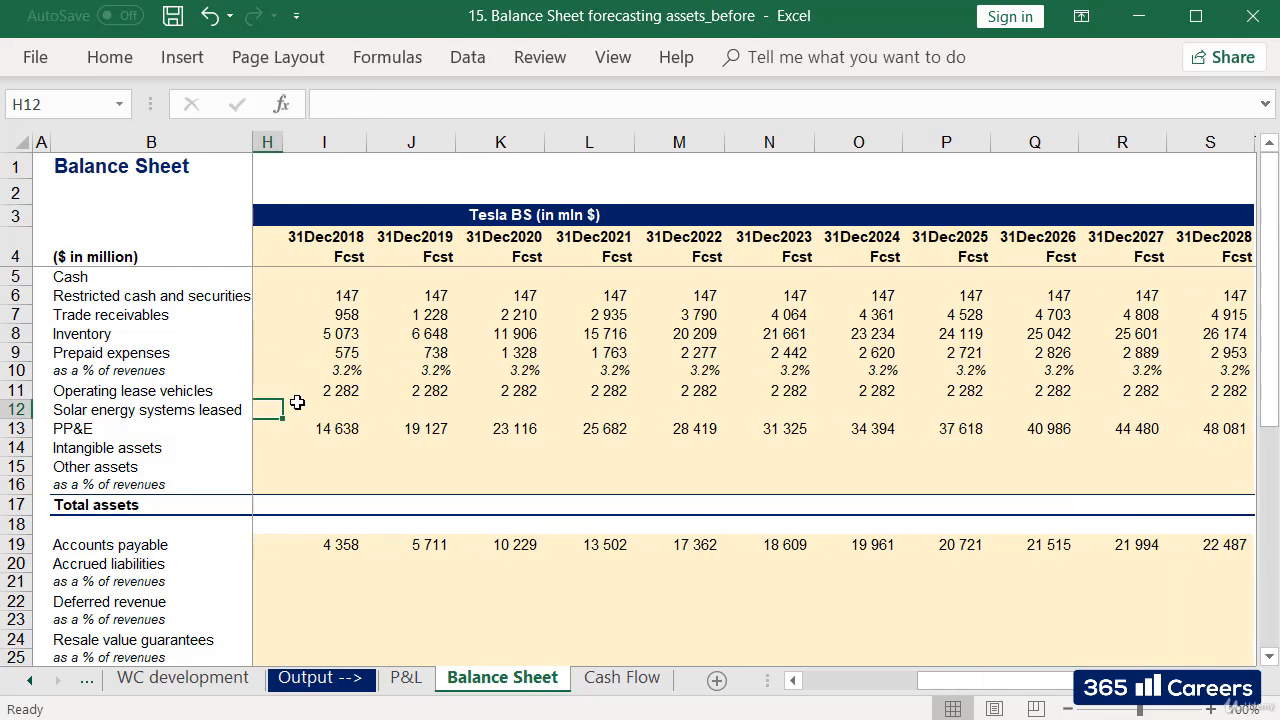
key(Right)
key(Right)
key(Right)
text(=)
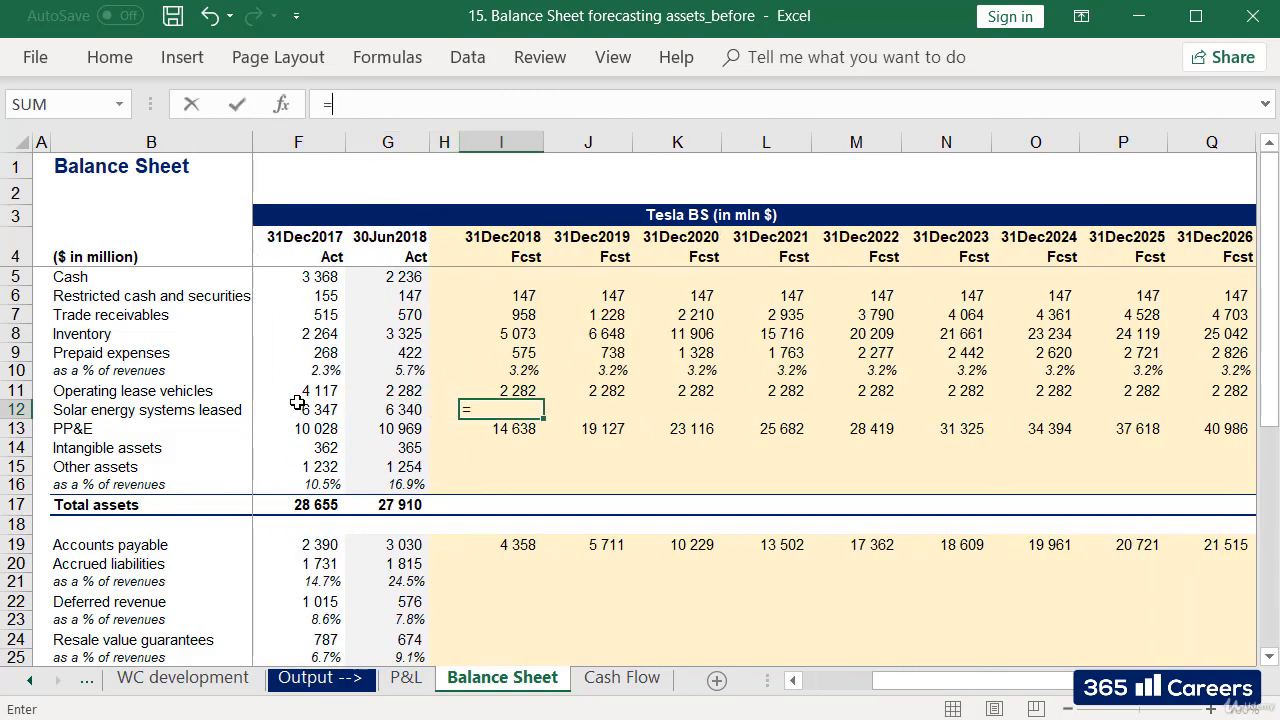
key(Left)
key(Left)
key(F4)
key(ctrl+Return)
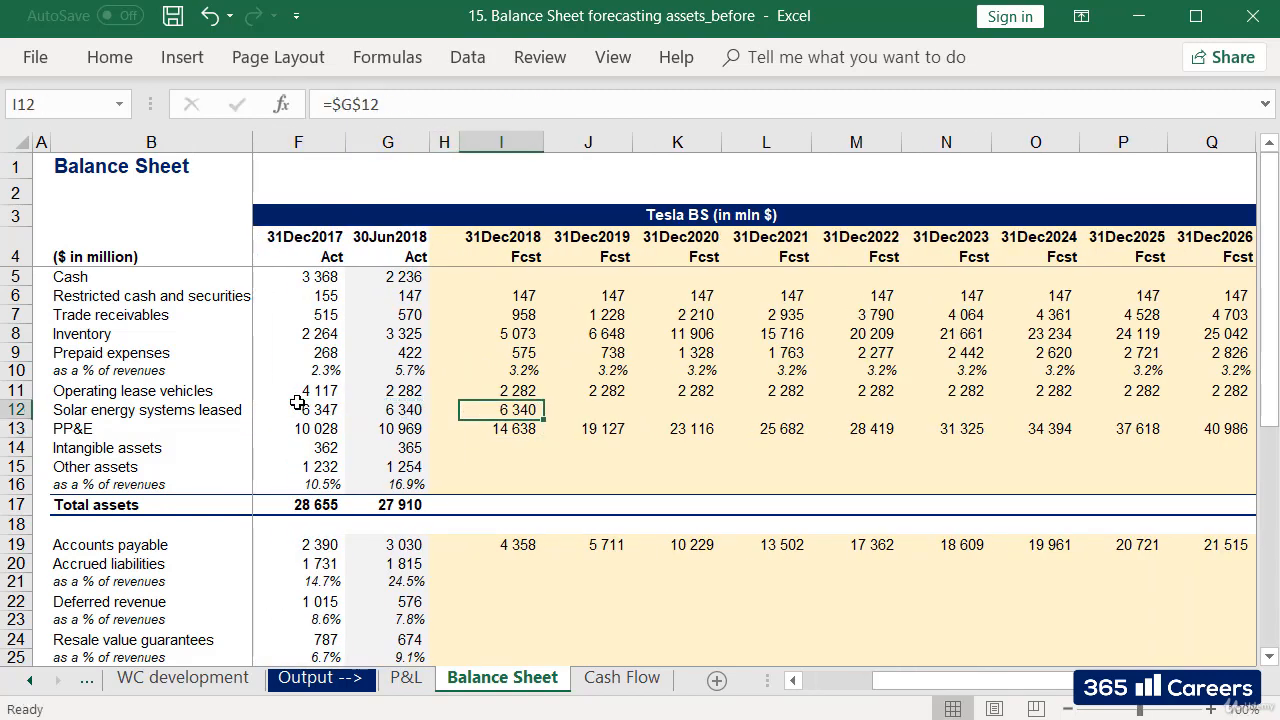
- Copy the Solar energy systems leased formula from I12 across row 12 through 31Dec2028
key(ctrl+c)
key(shift+Right)
key(shift+Right)
key(shift+Right)
key(shift+Right)
key(shift+Right)
key(shift+Right)
key(shift+Right)
key(shift+Right)
key(shift+Right)
key(shift+Right)
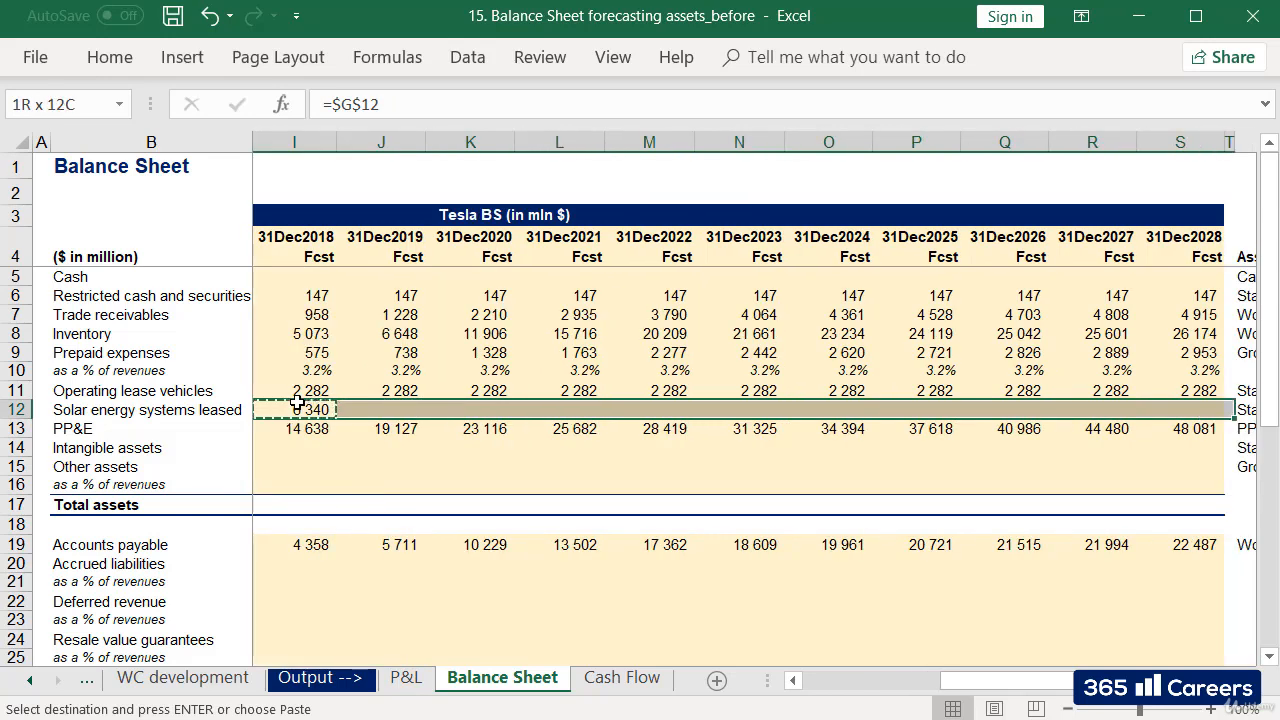
key(ctrl+v)
key(Escape)
key(Right)
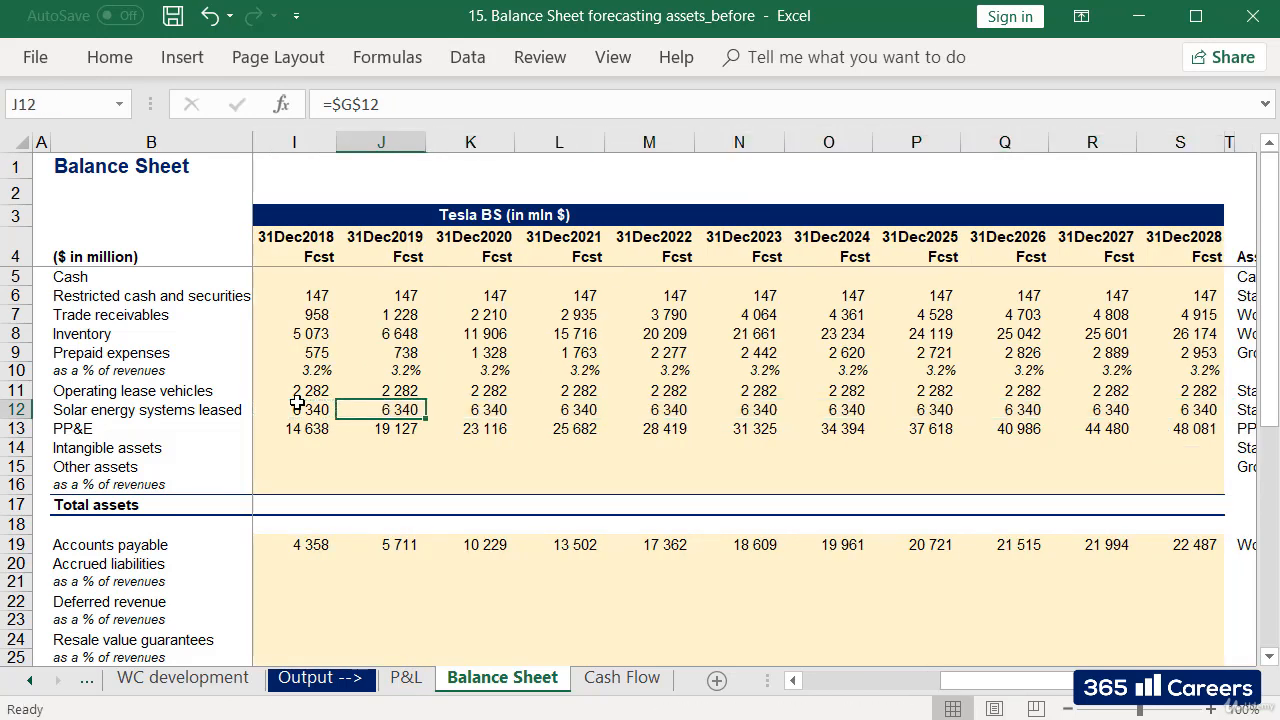
key(Left)
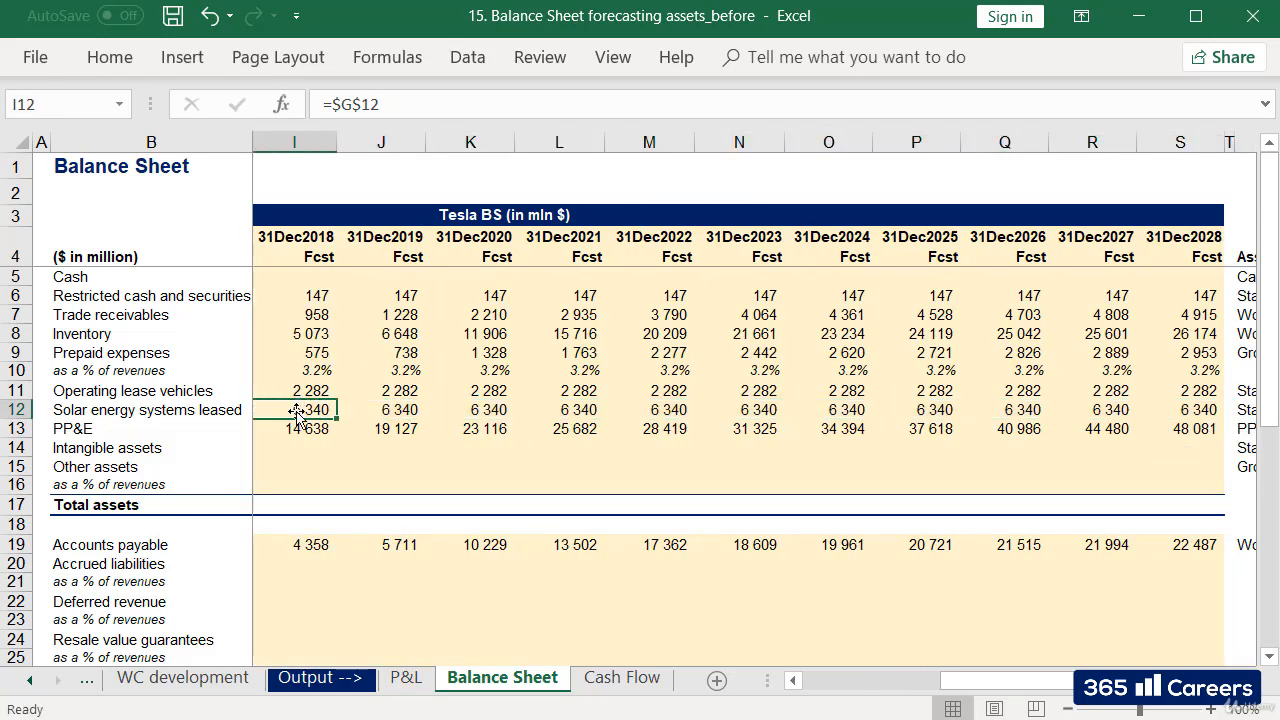
- Set the 31Dec2018 Intangible assets in I14 equal to the 30Jun2018 figure with an absolute reference, =$G$14
click(240, 446)
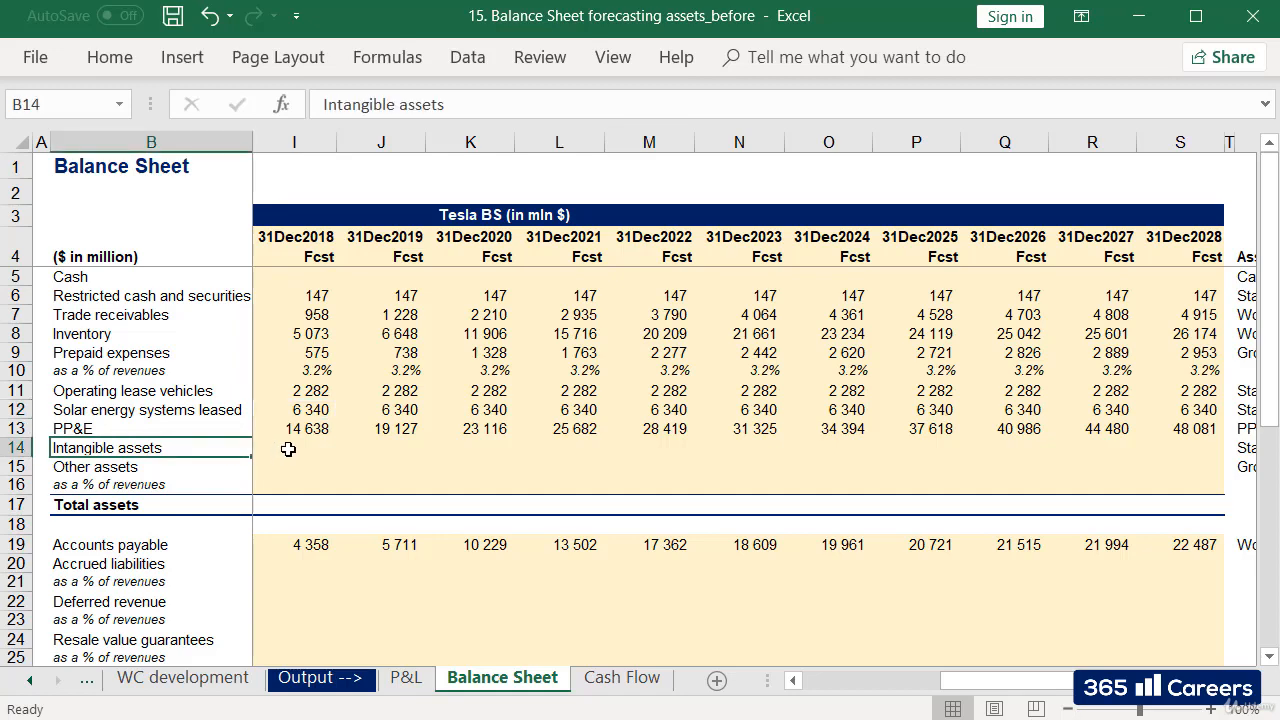
click(285, 448)
key(Left)
key(Left)
key(Left)
key(Right)
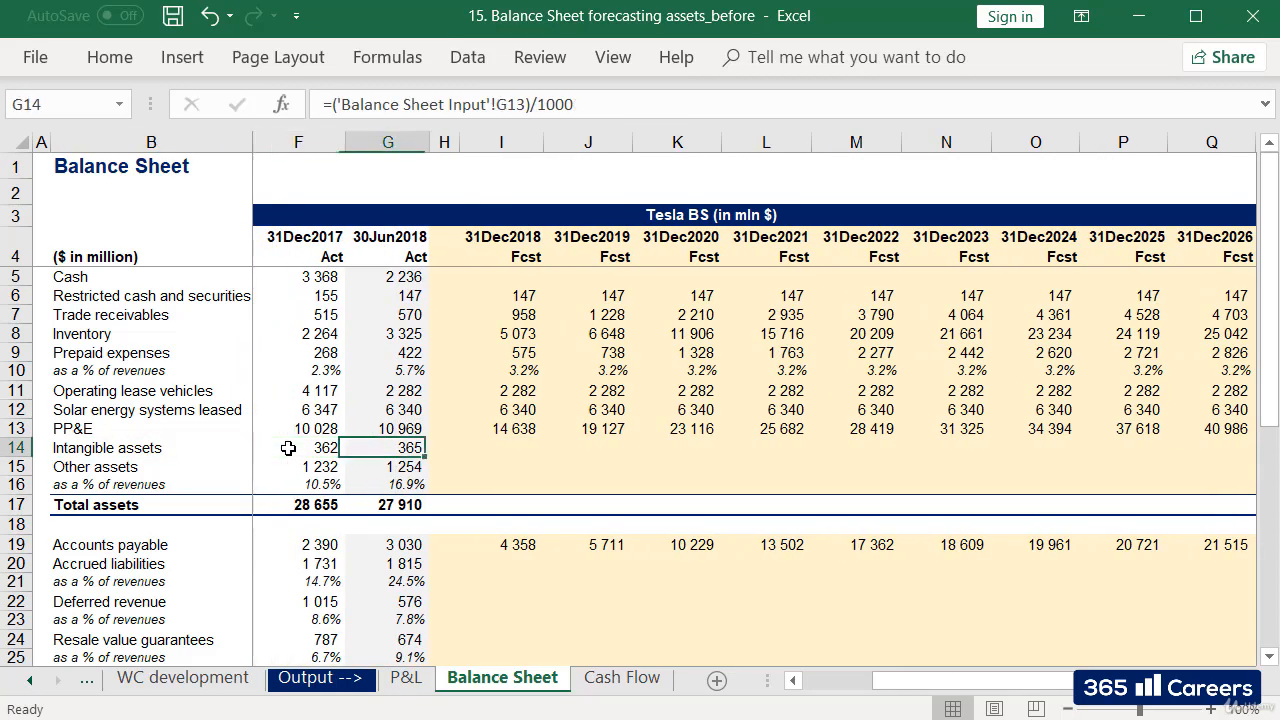
key(Right)
key(Right)
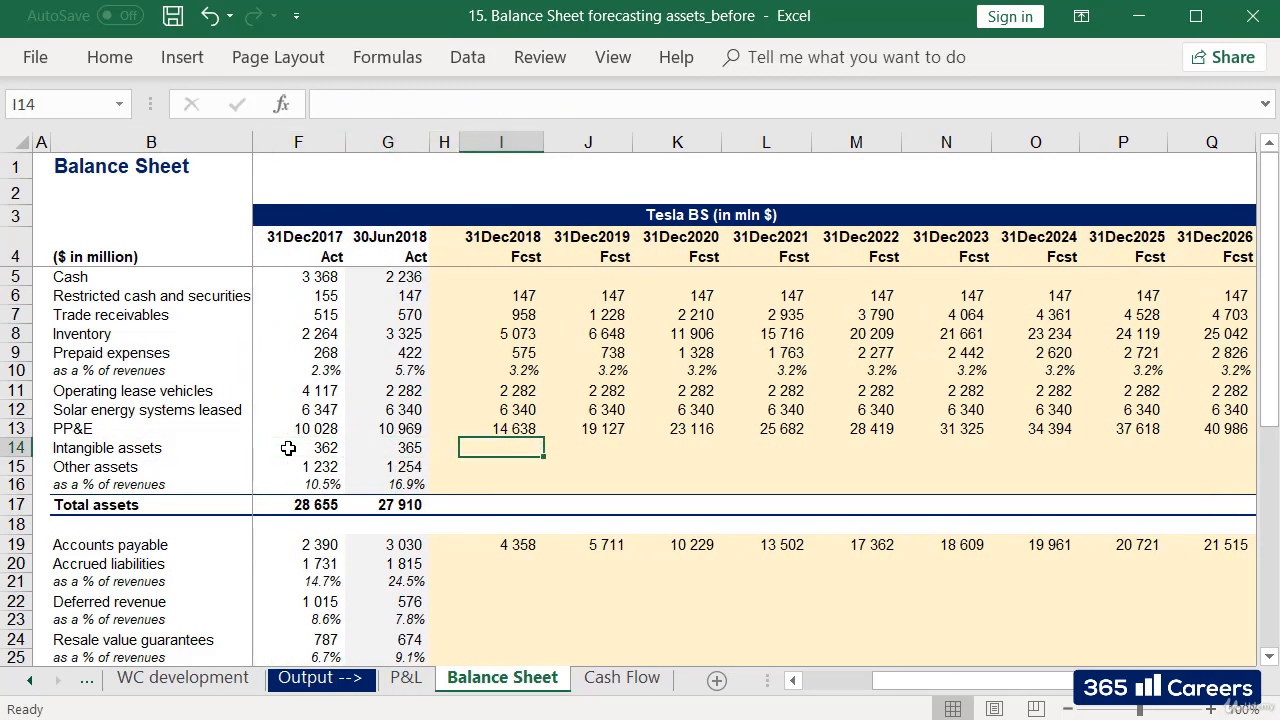
text(=)
key(Left)
key(Left)
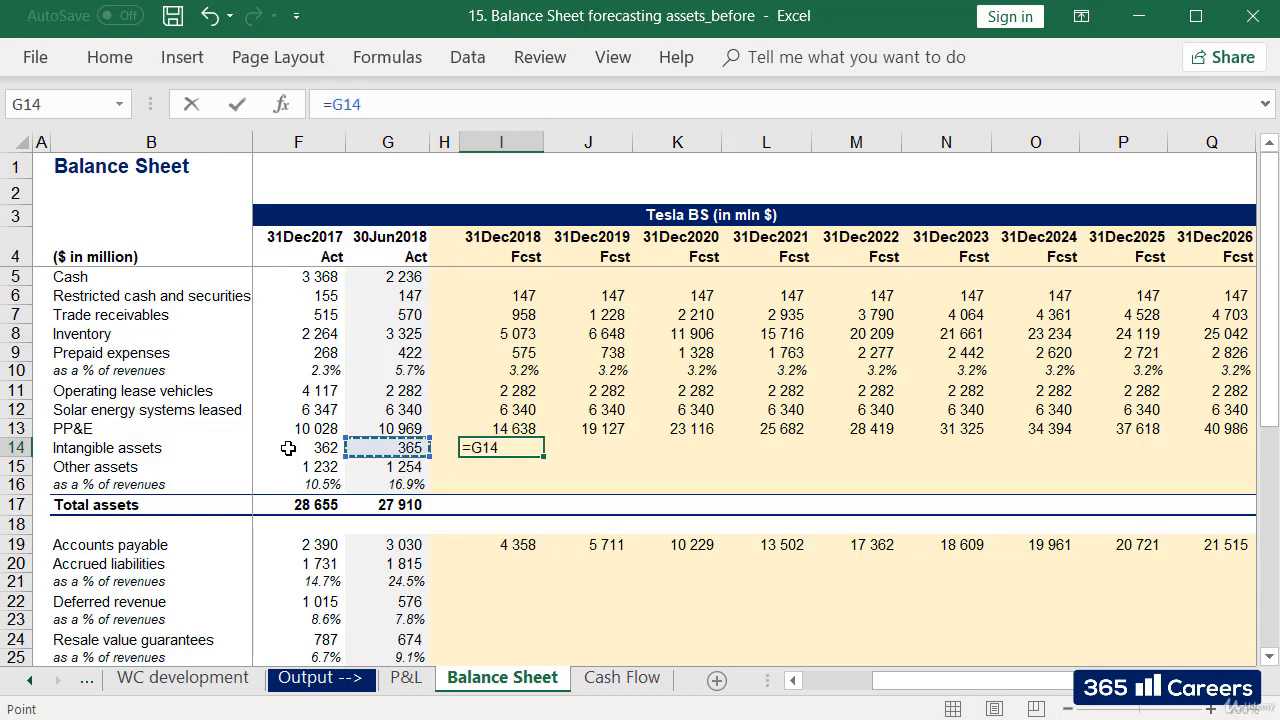
key(F4)
key(Return)
- Copy the Intangible assets formula from I14 across row 14 through 31Dec2028 and check its Assumption entry
key(Up)
key(ctrl+c)
key(shift+Right)
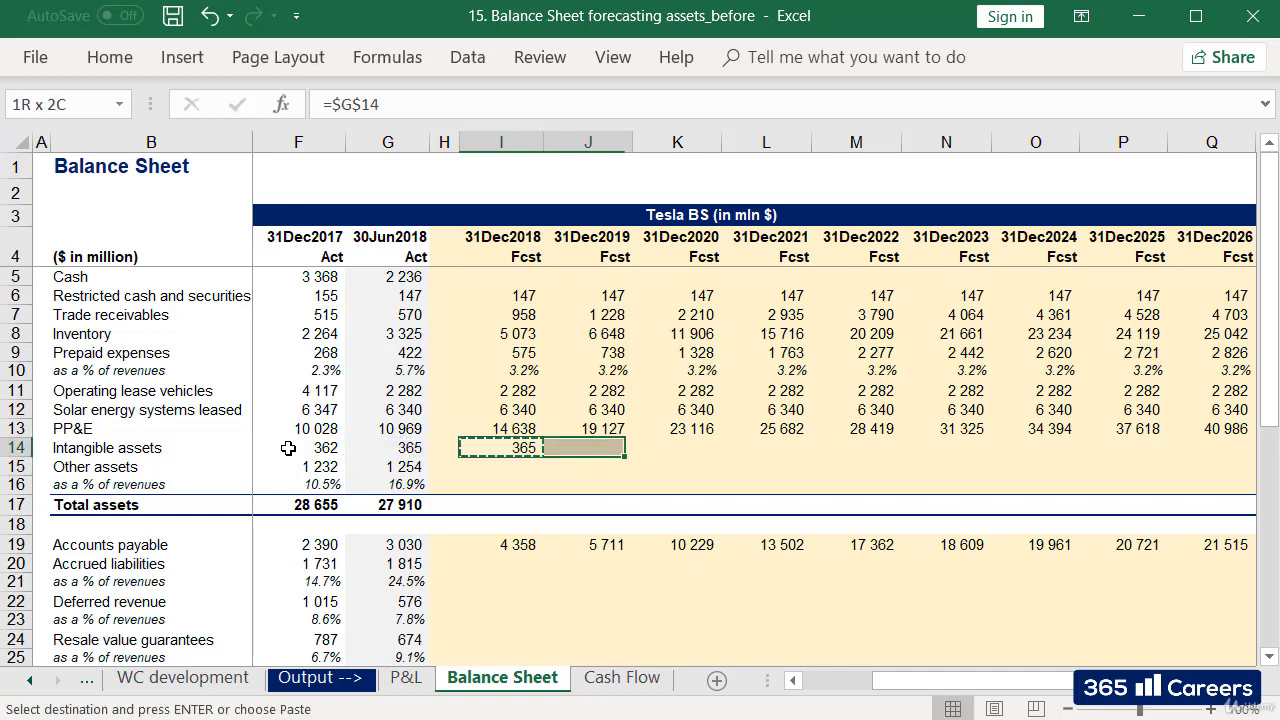
key(shift+Right)
key(shift+Right)
key(shift+Right)
key(shift+Right)
key(shift+Right)
key(shift+Right)
key(shift+Right)
key(shift+Right)
key(shift+Right)
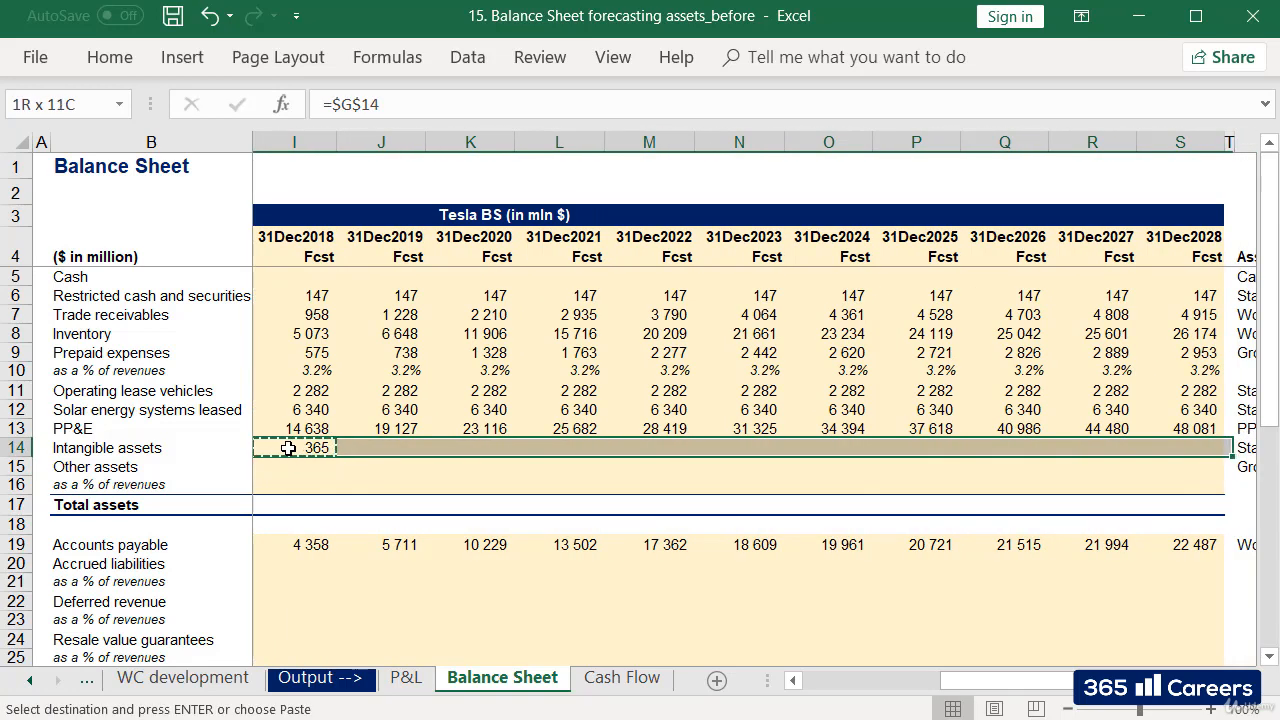
key(ctrl+v)
key(Right)
key(ctrl+Right)
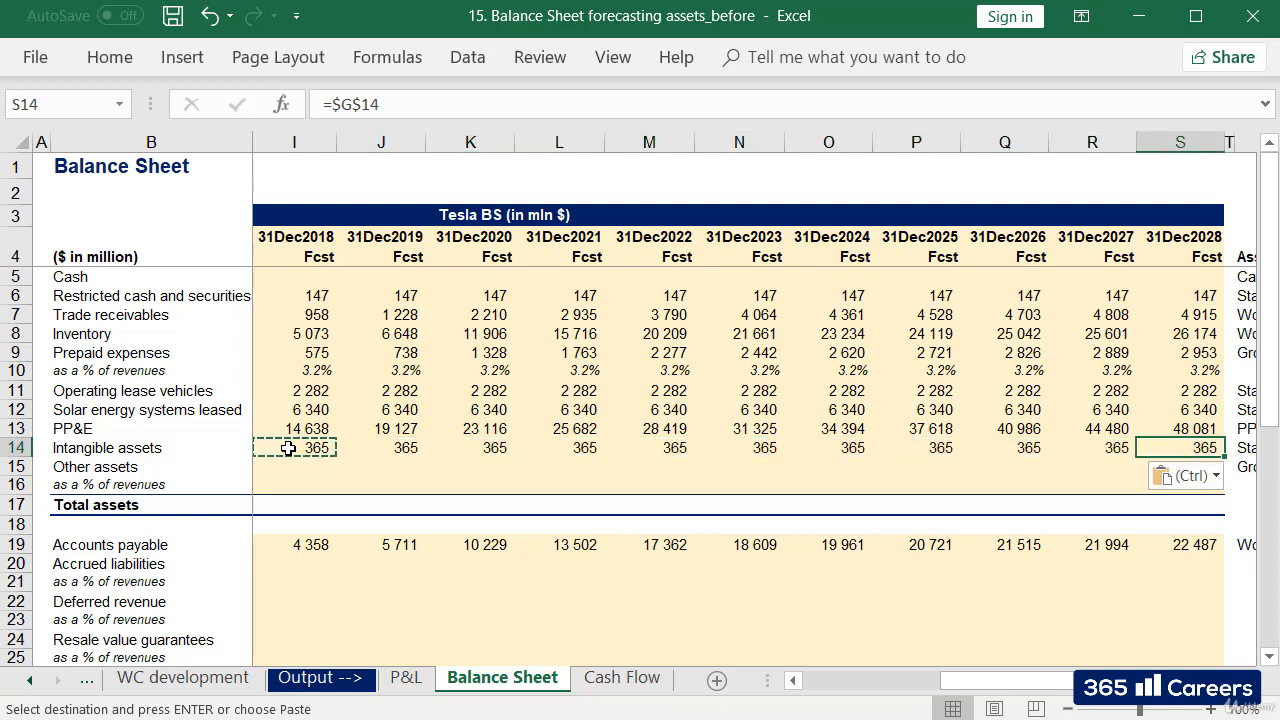
key(Right)
key(Right)
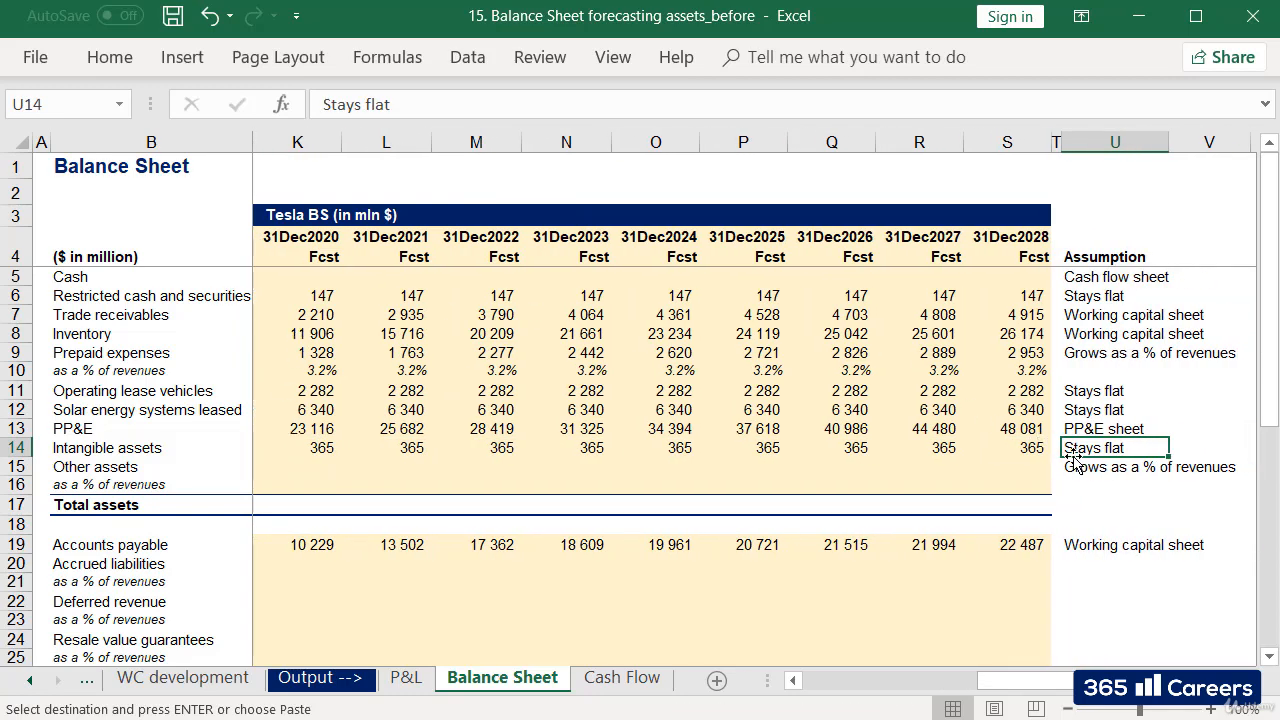
- Examine the historical Other assets percentages of revenues in row 16, from 31Dec2015 to 30Jun2018
click(802, 468)
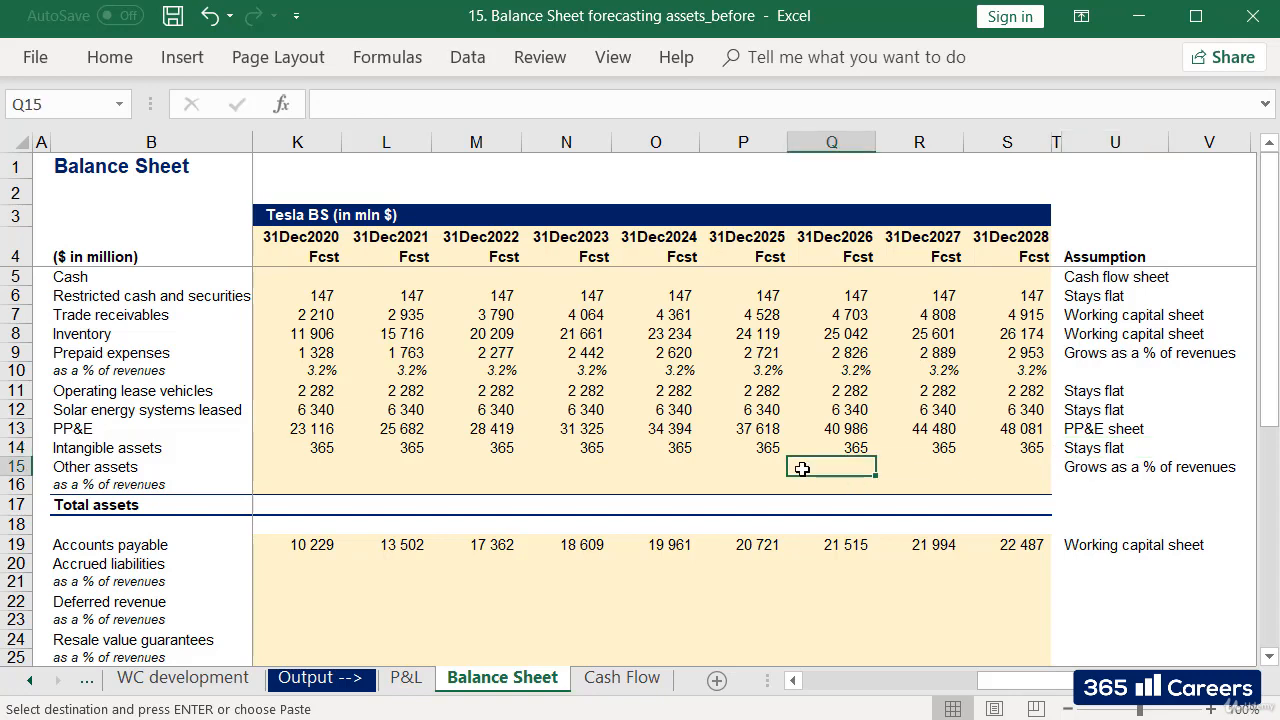
key(Home)
key(Right)
key(Right)
key(Right)
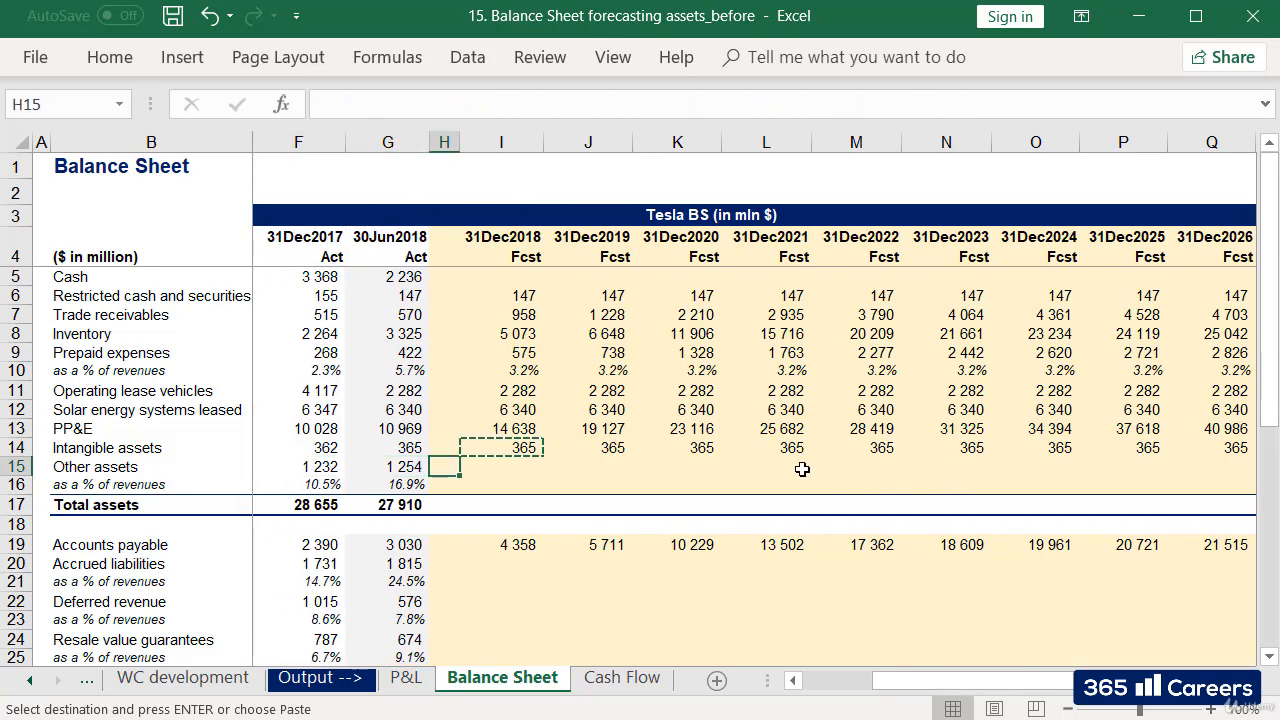
key(Escape)
key(Down)
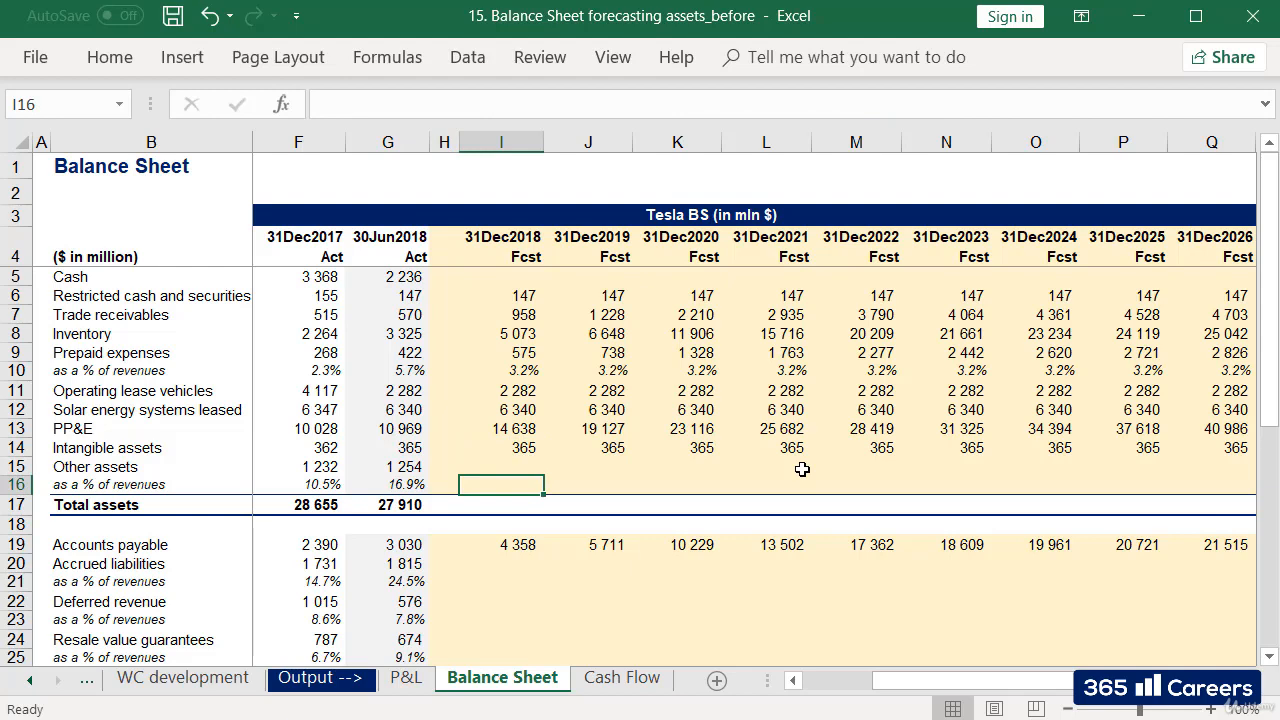
key(Left)
key(Left)
key(Left)
key(Left)
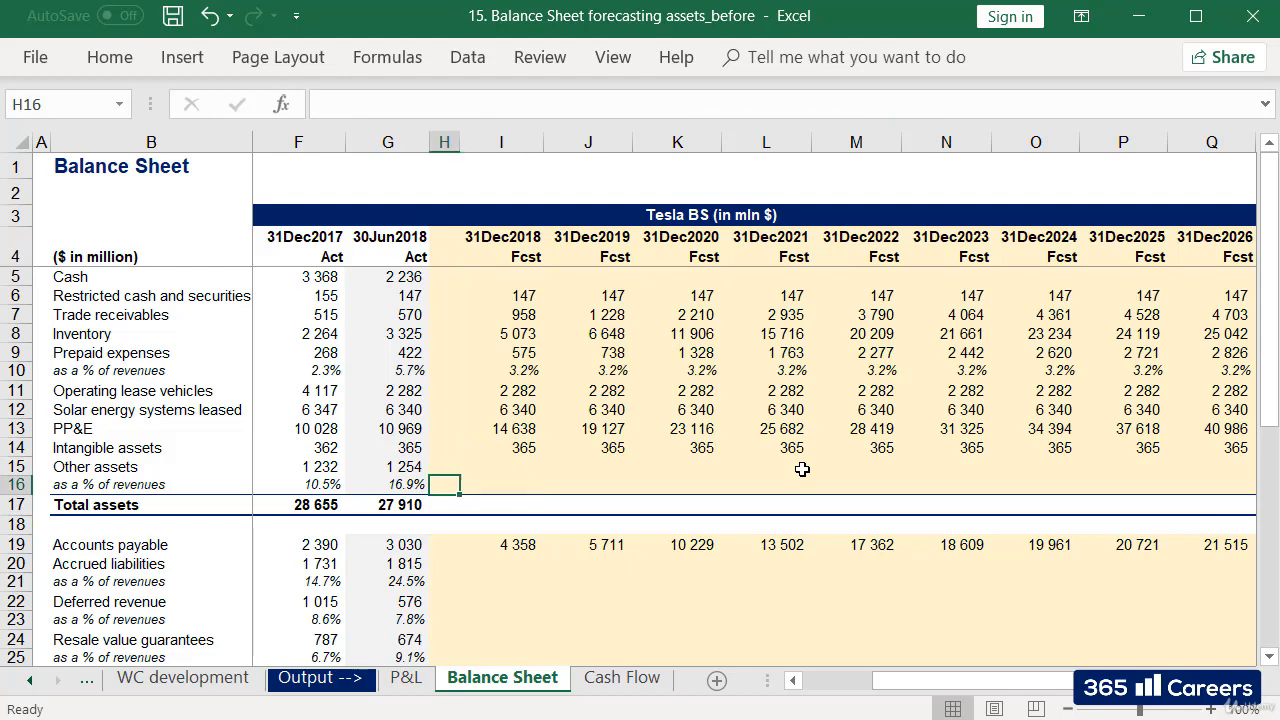
key(Right)
key(Right)
key(Right)
key(Right)
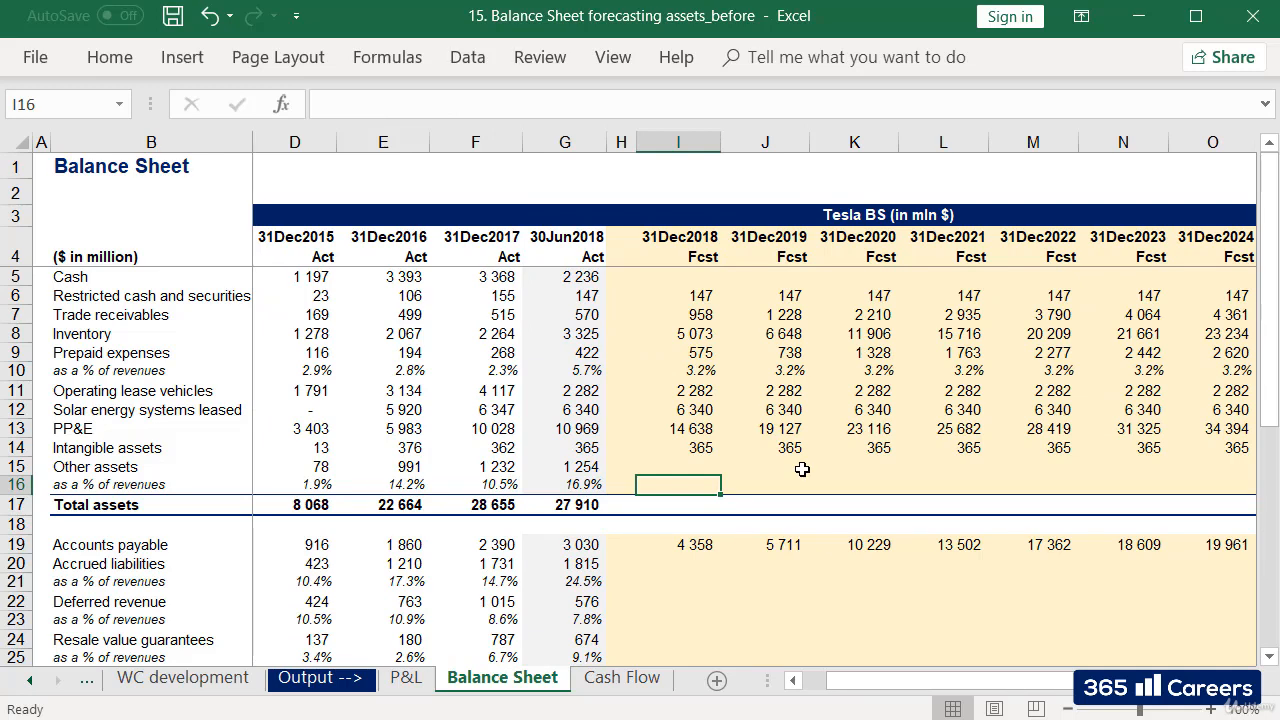
- Calculate the 31Dec2018 Other assets percentage of revenues in I16 as the 2016 to 30Jun2018 average, =AVERAGE($E$16:$G$16)
text(=average)
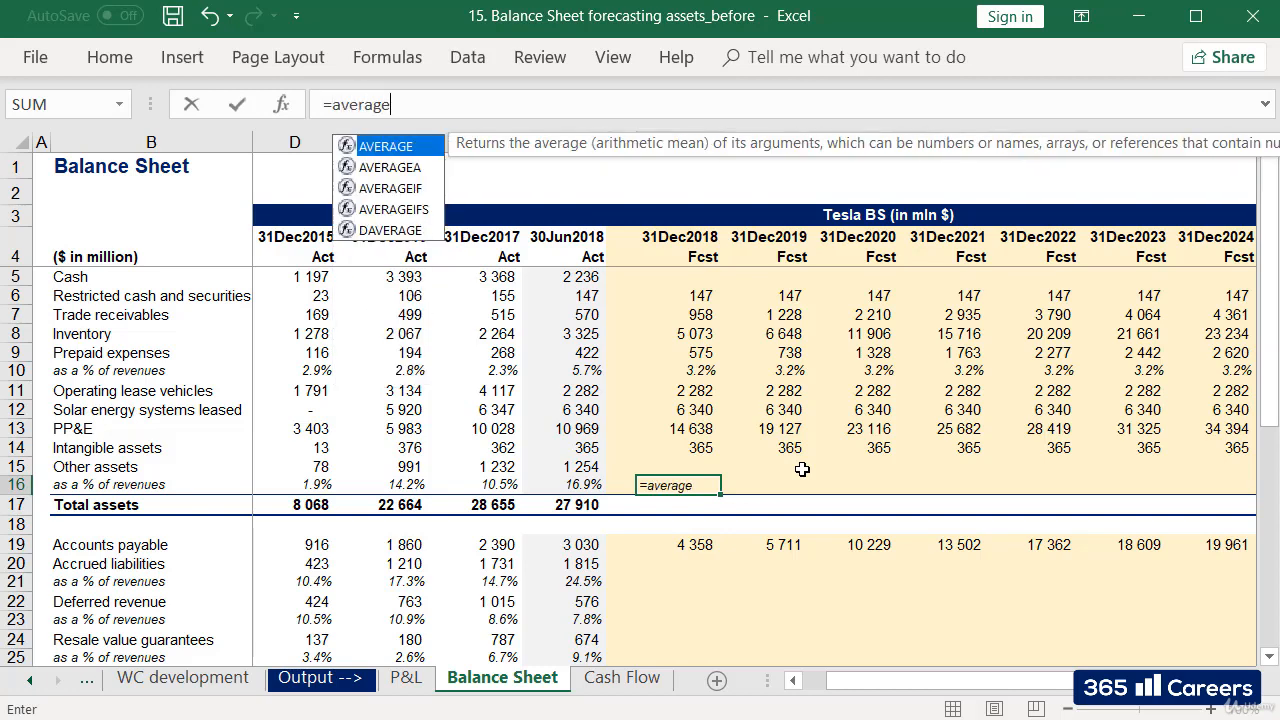
text(()
key(Left)
key(Left)
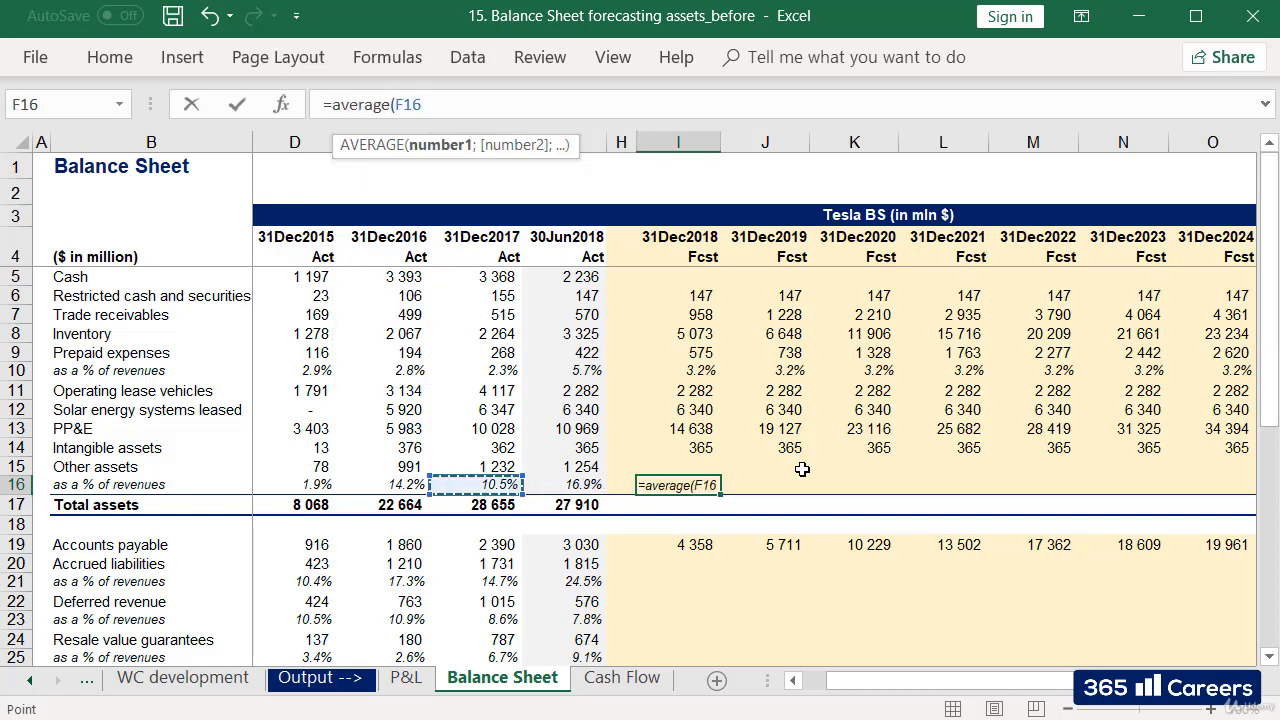
key(shift+Left)
key(shift+Left)
key(shift+Left)
key(shift+Right)
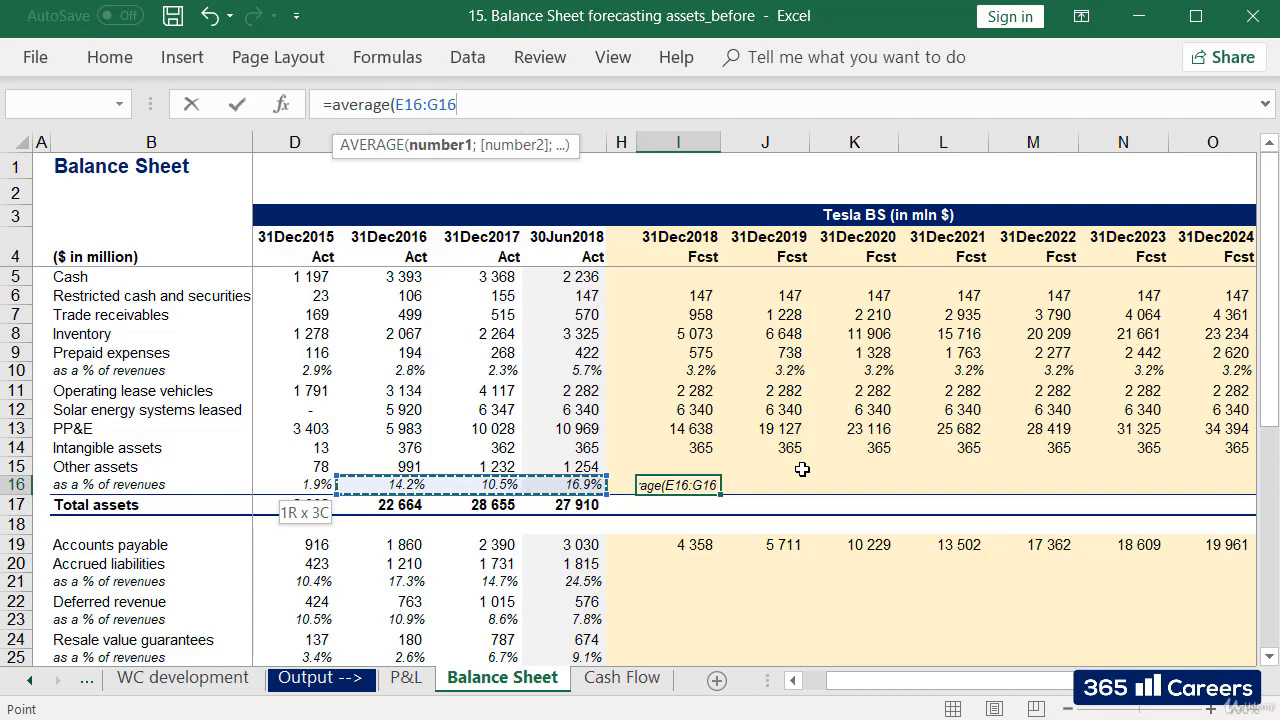
key(F4)
text())
key(ctrl+Return)
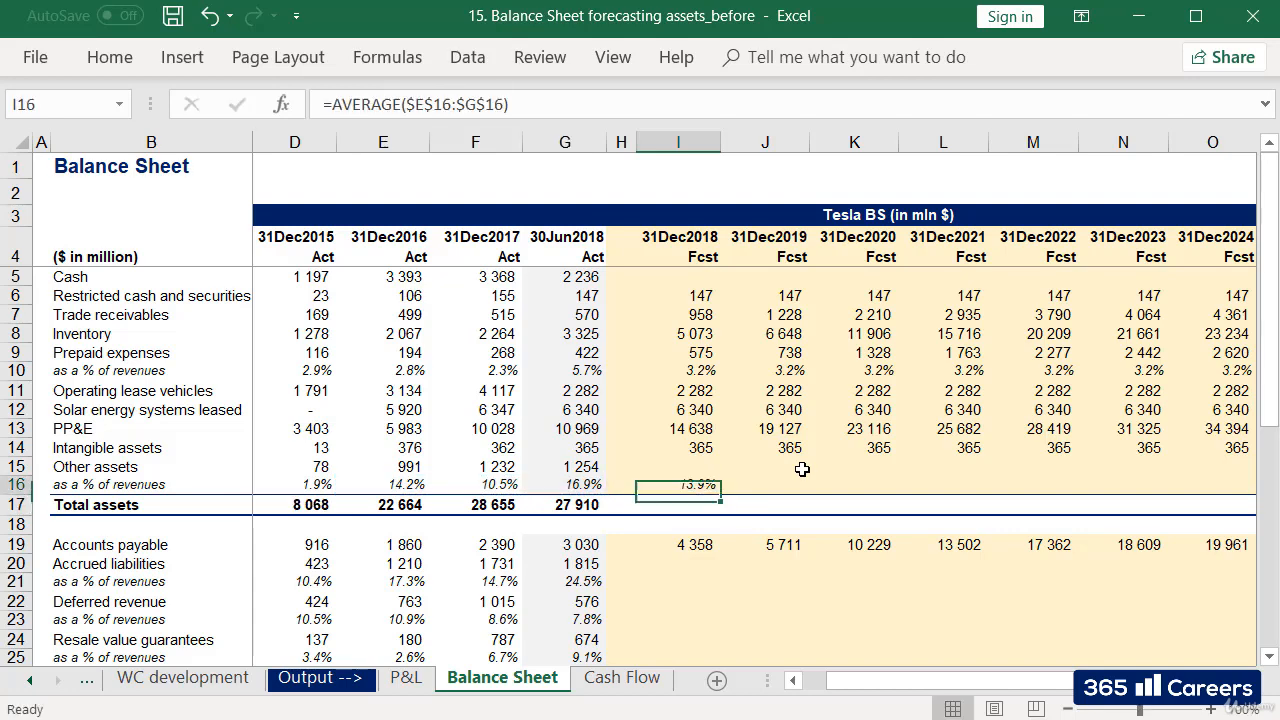
- Copy the Other assets percentage formula from I16 across row 16 through 31Dec2028
key(ctrl+c)
key(shift+Right)
key(shift+Right)
key(shift+Right)
key(shift+Right)
key(shift+Right)
key(shift+Right)
key(shift+Right)
key(shift+Right)
key(shift+Right)
key(shift+Right)
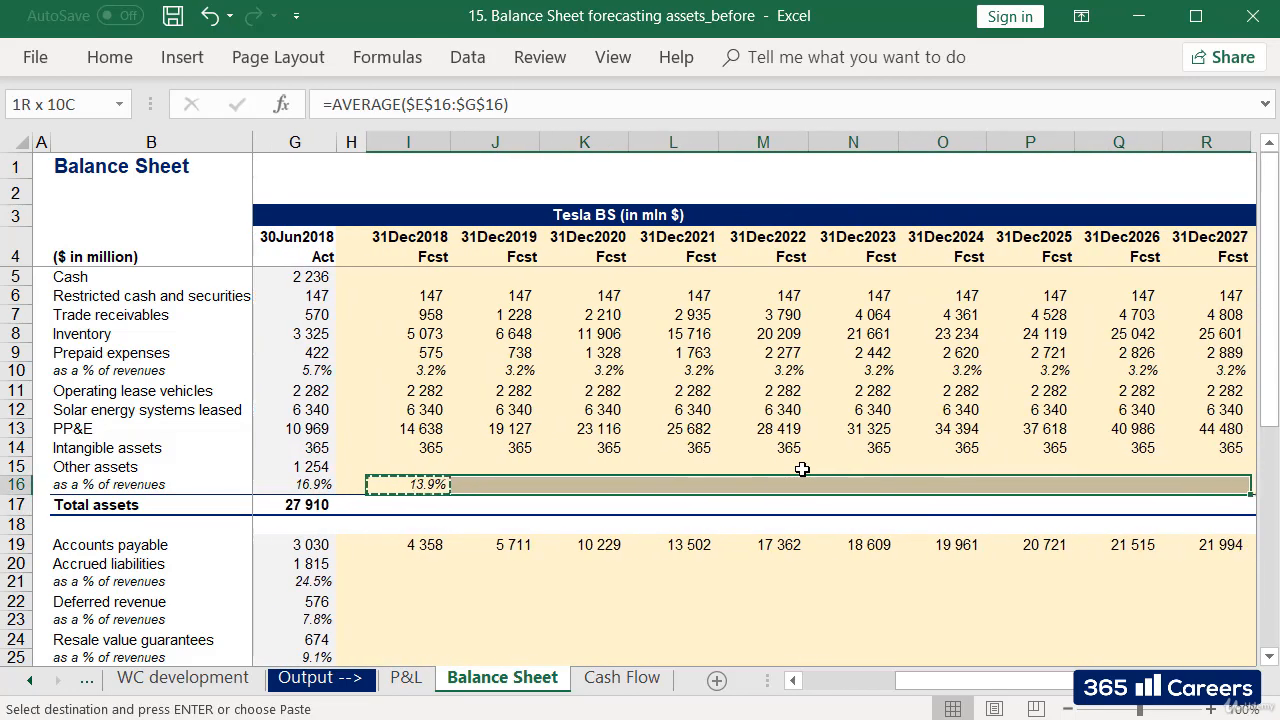
key(ctrl+v)
key(Escape)
- Calculate the 31Dec2018 Other assets in I15 as the percentage times 2018 P&L revenues, =I16*'P&L'!I5
key(Up)
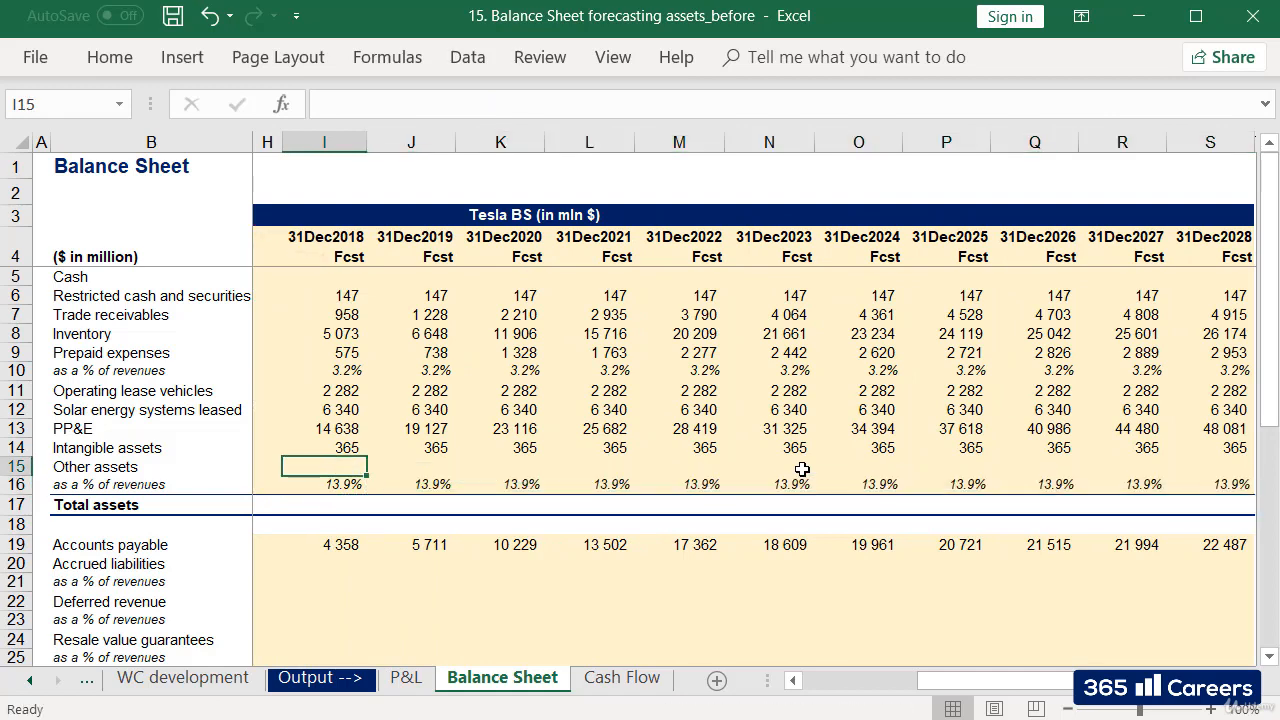
key(Down)
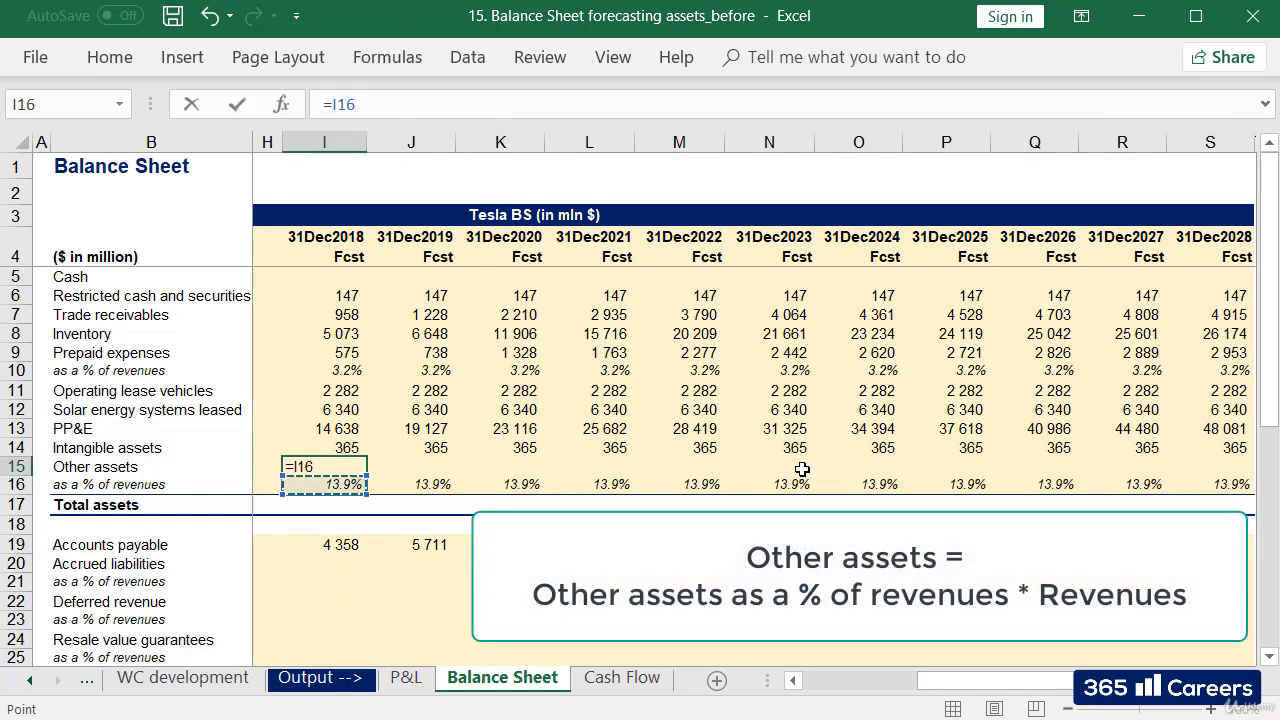
text(*)
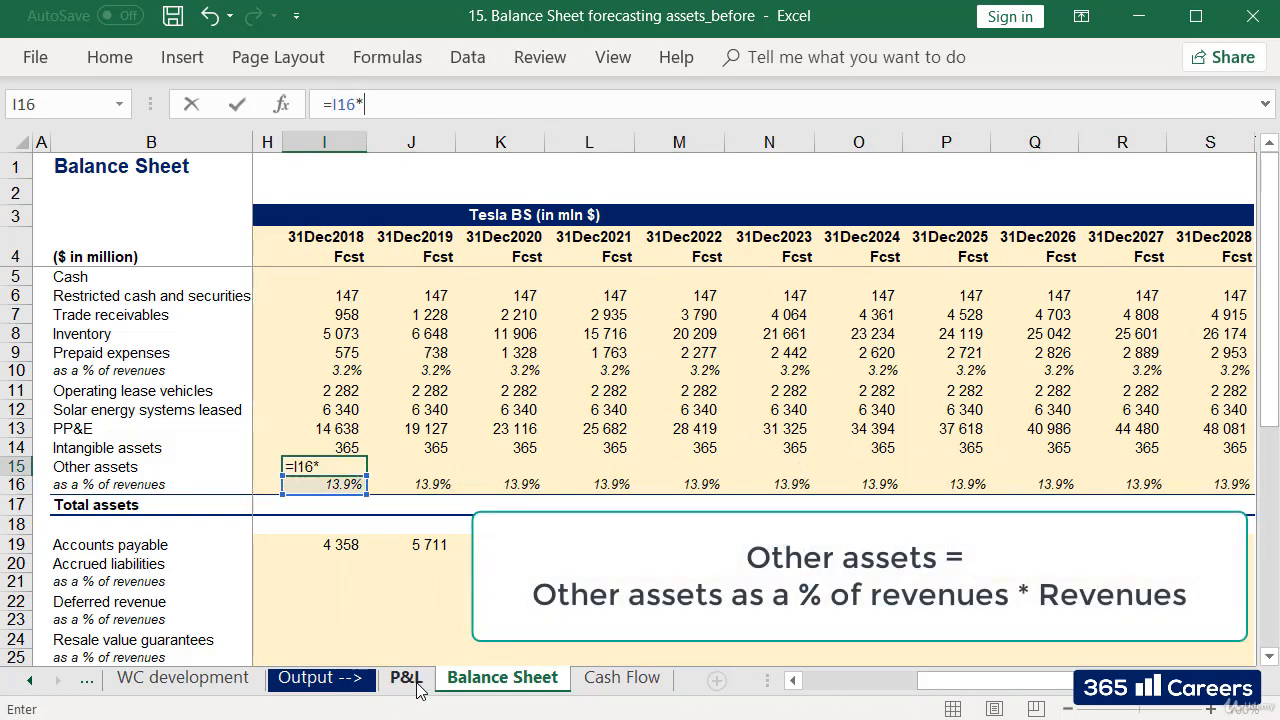
click(406, 678)
click(831, 275)
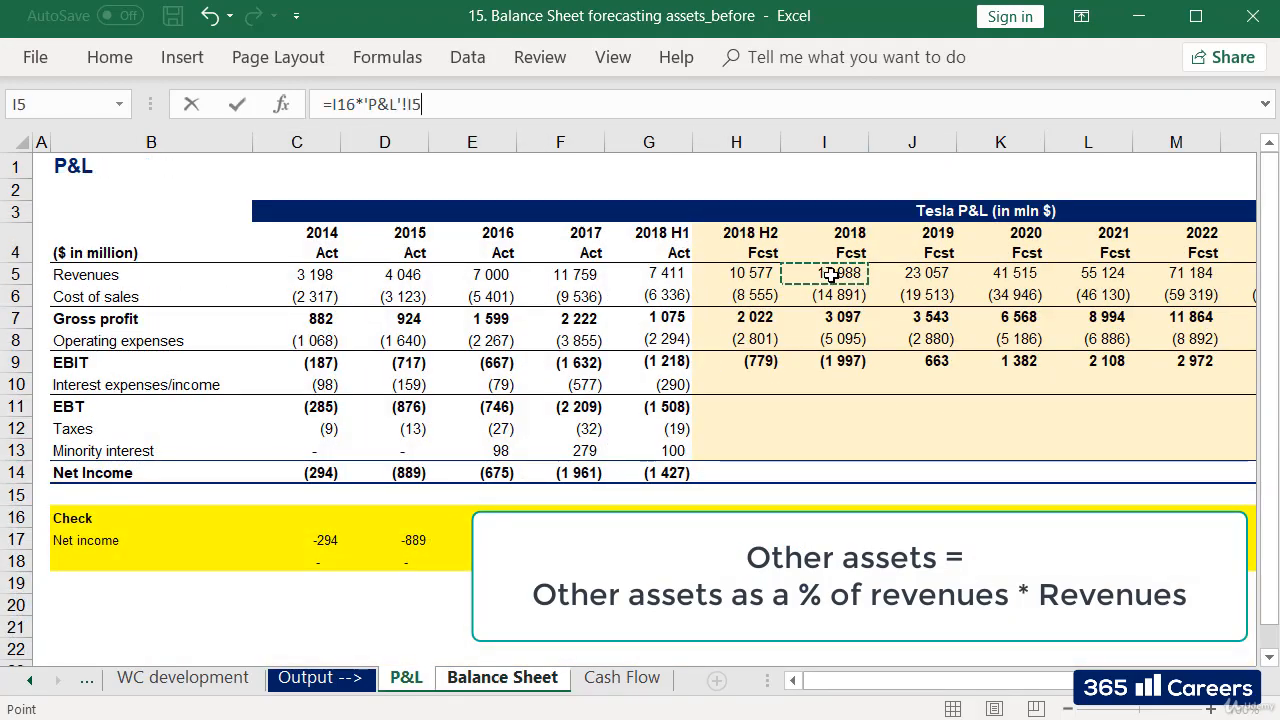
key(Return)
- Copy the Other assets formula from I15 across row 15 through 31Dec2028 and check its Assumption entry
key(Up)
key(ctrl+c)
key(shift+Right)
key(shift+Right)
key(shift+Right)
key(shift+Right)
key(shift+Right)
key(shift+Right)
key(shift+Right)
key(shift+Right)
key(shift+Right)
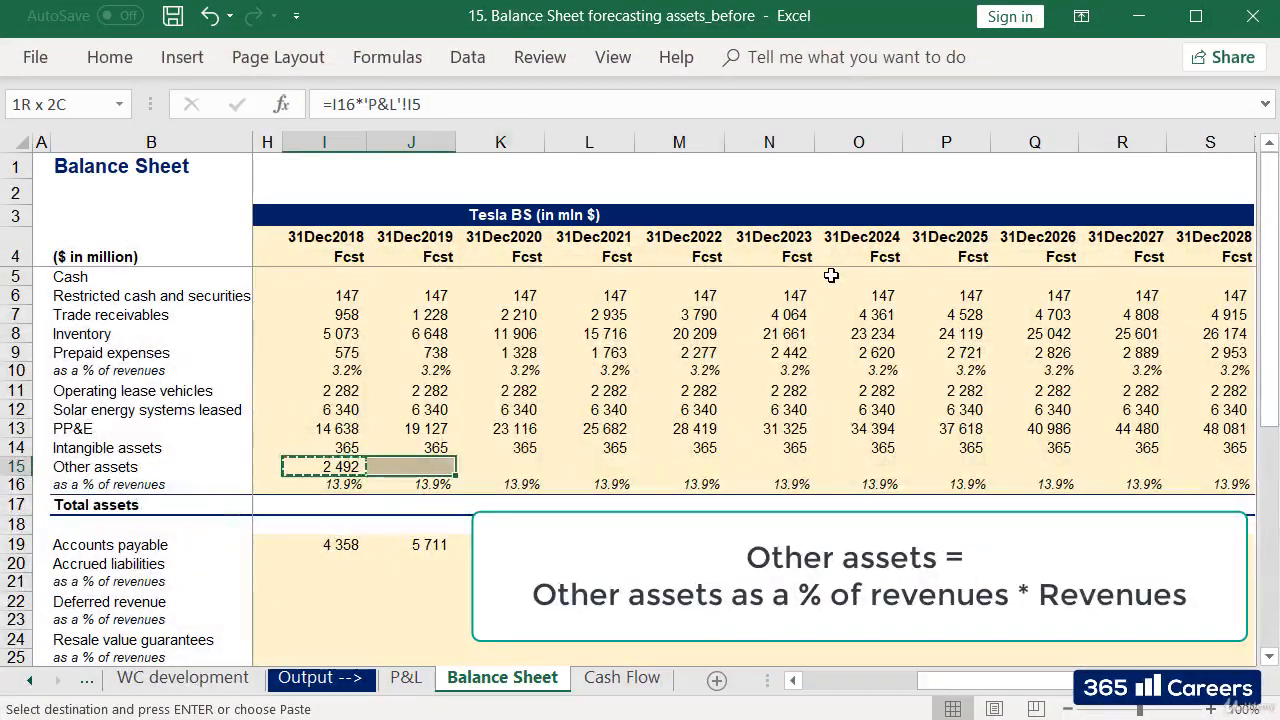
key(shift+Right)
key(ctrl+v)
key(Escape)
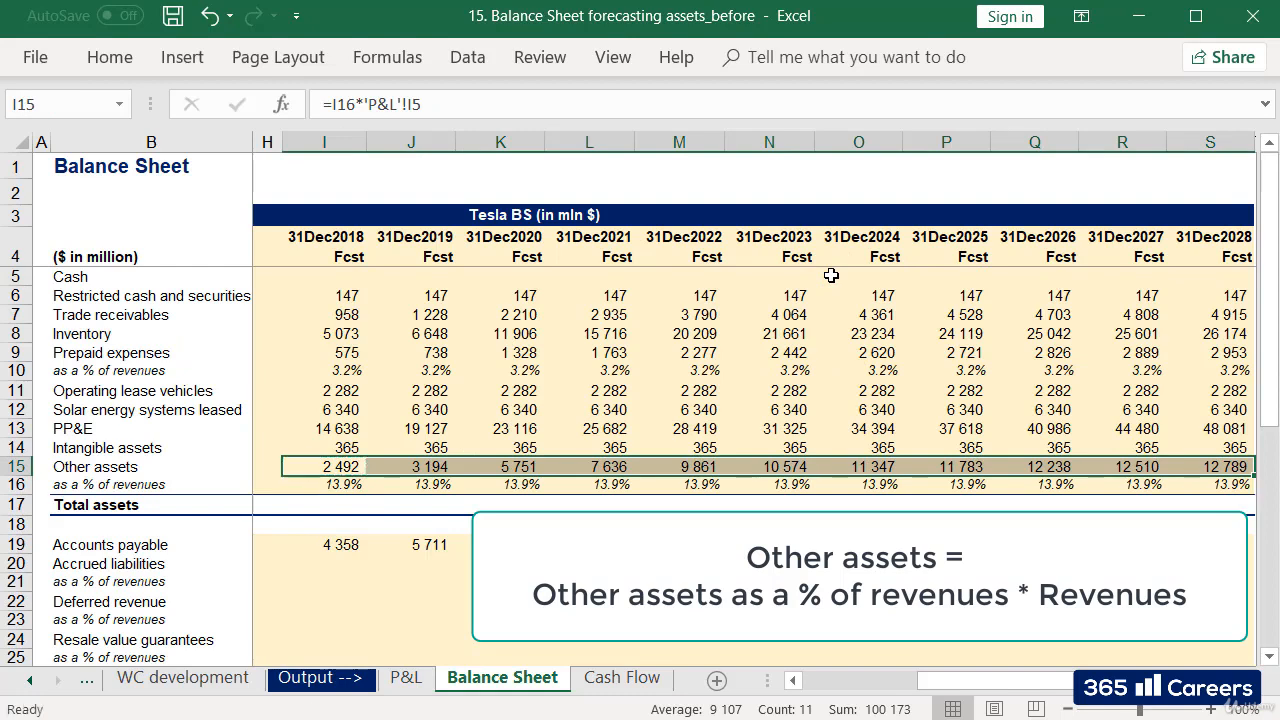
key(Right)
key(ctrl+Right)
key(Right)
key(Right)
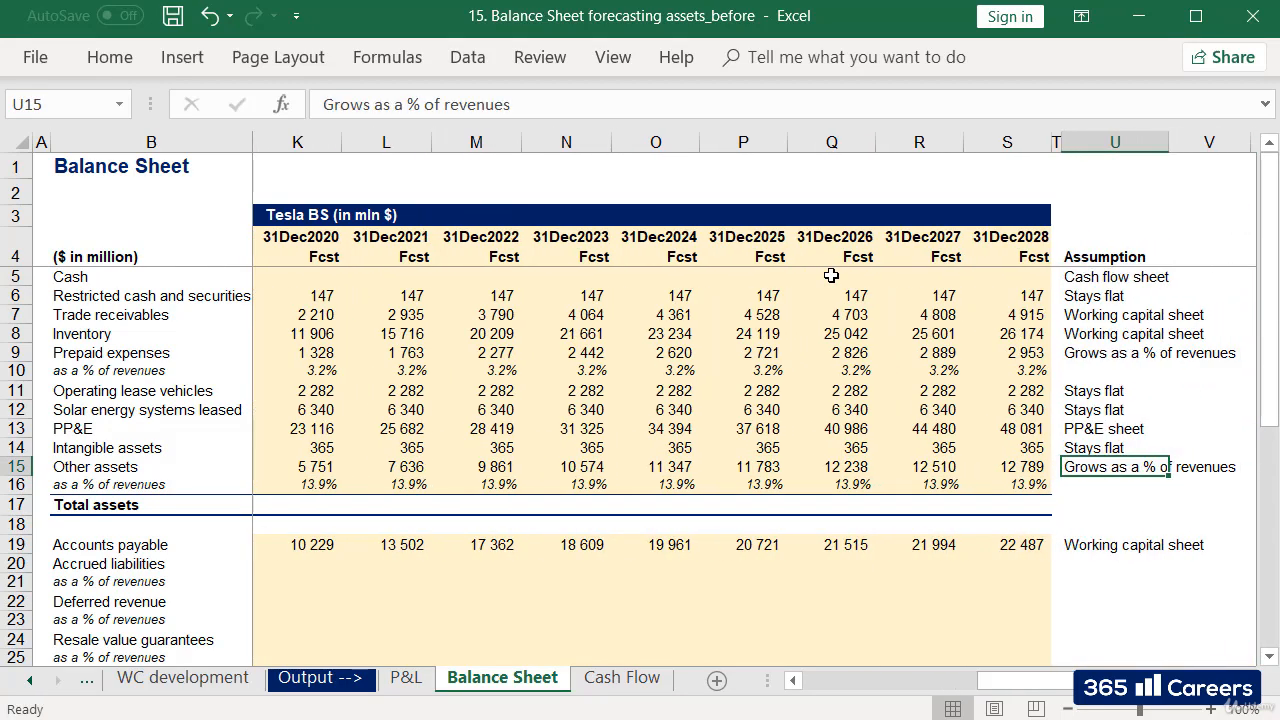